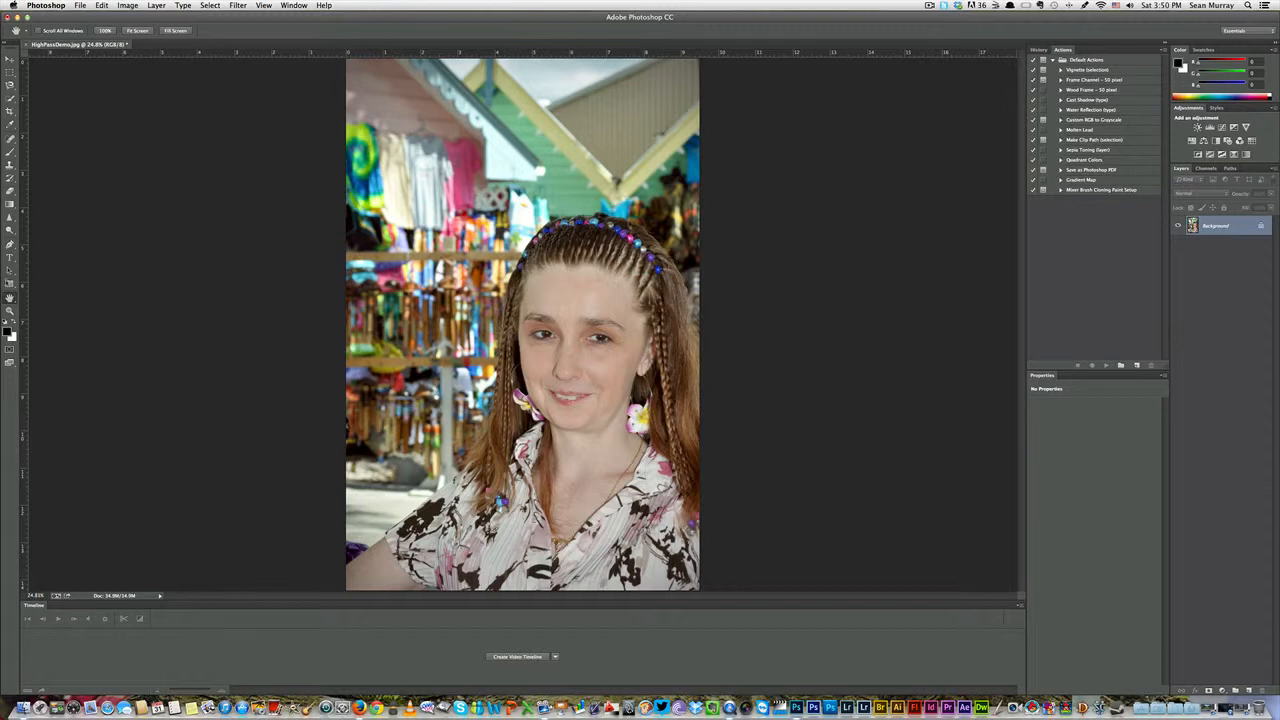
Step: Duplicate the Background layer of the portrait onto a new layer above it
click(10, 311)
click(592, 343)
click(589, 343)
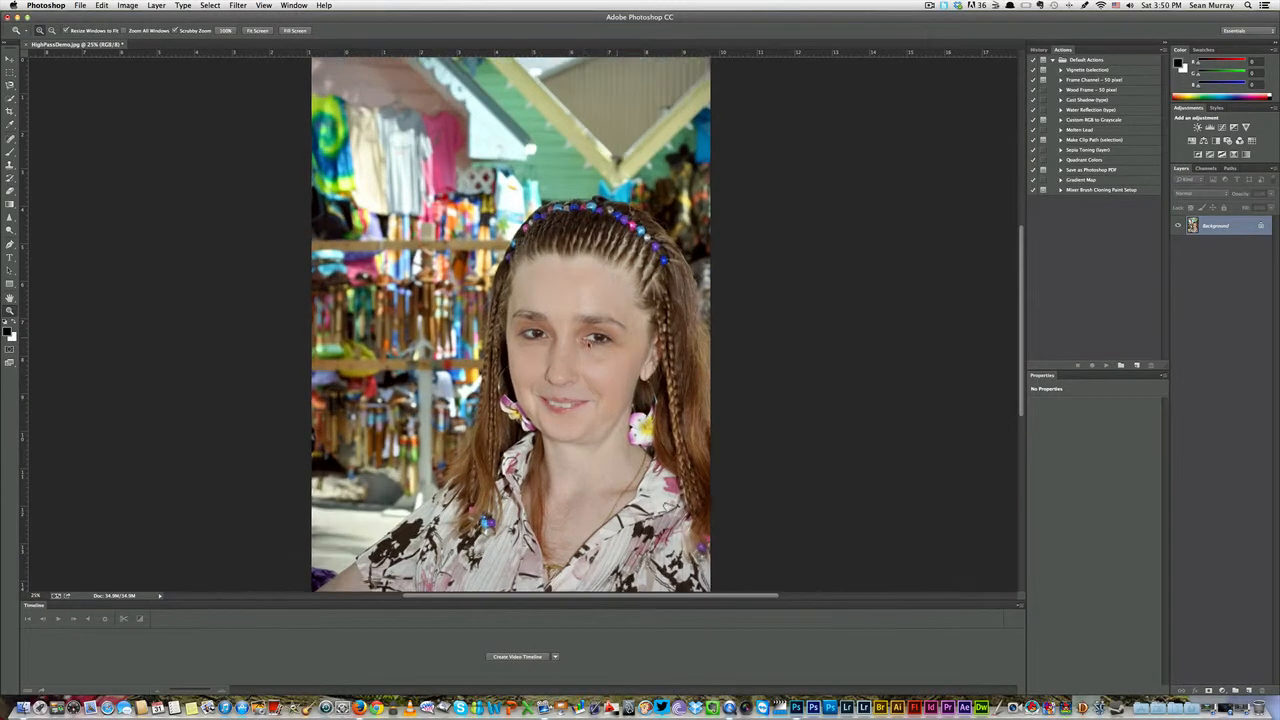
click(590, 342)
click(561, 354)
click(561, 354)
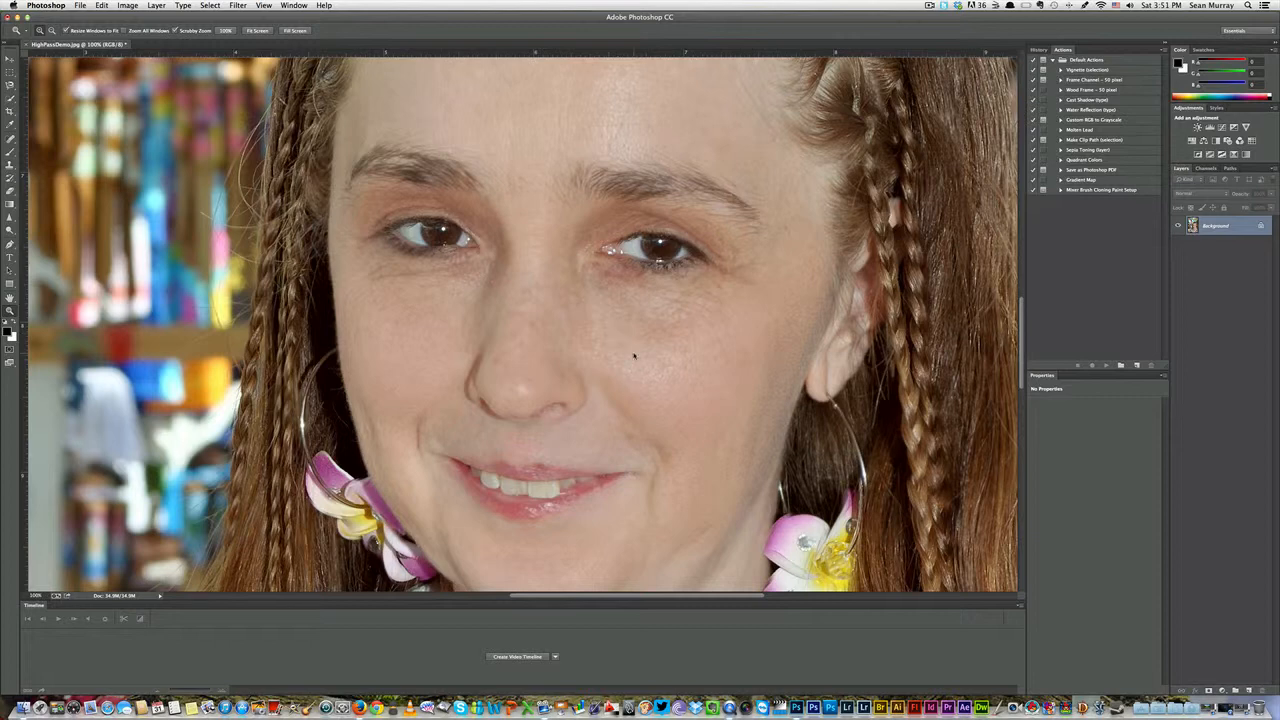
key(super+j)
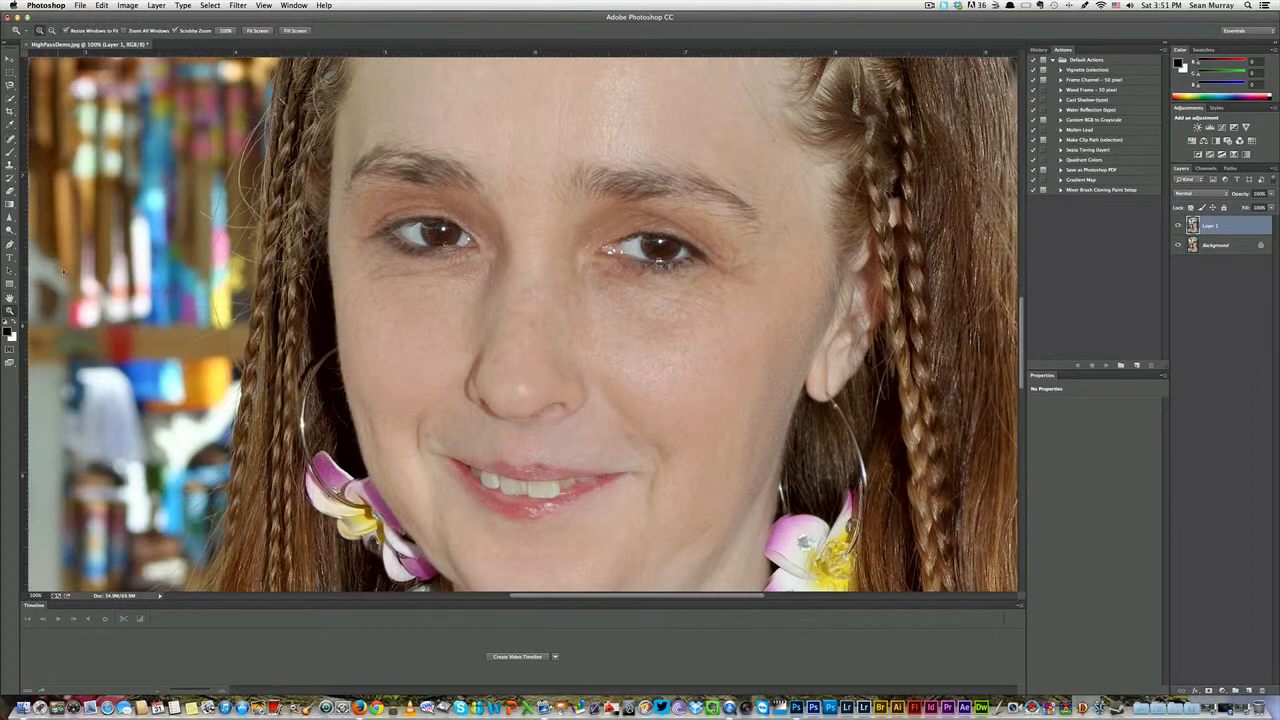
Step: Apply the High Pass filter to the duplicated layer with a radius of 4.5 pixels
click(264, 5)
mouse_move(238, 5)
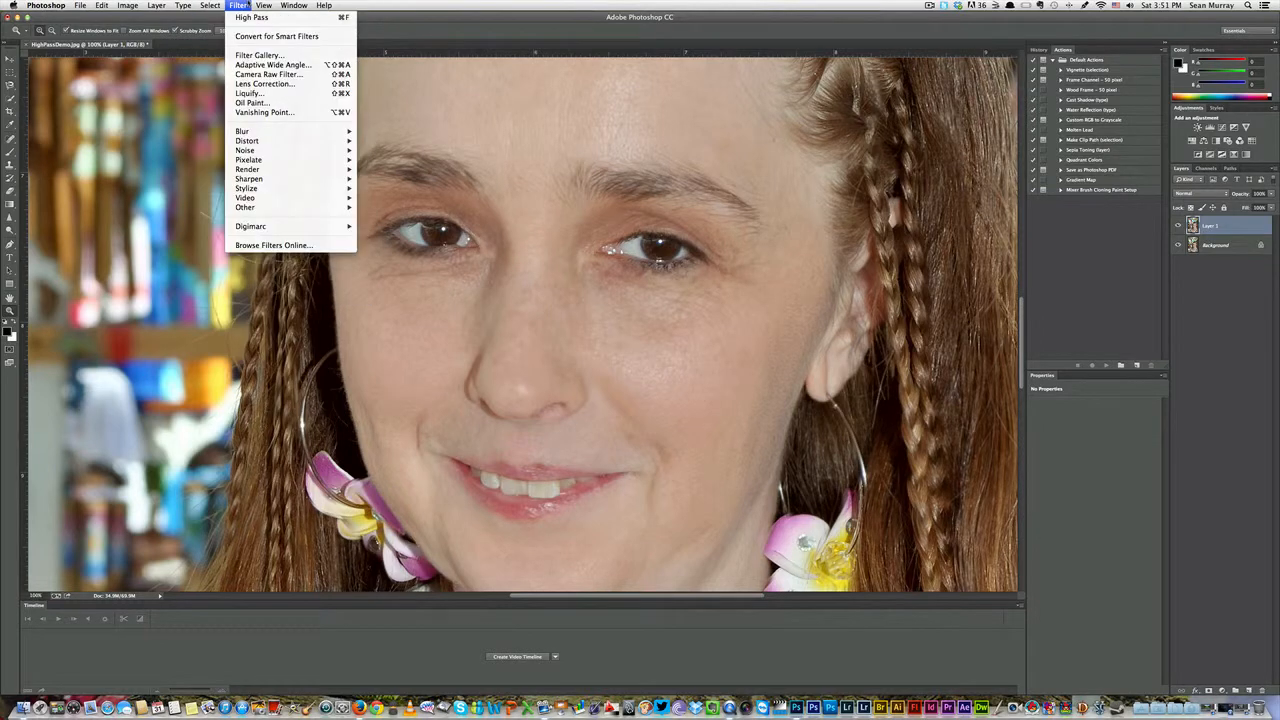
mouse_move(265, 208)
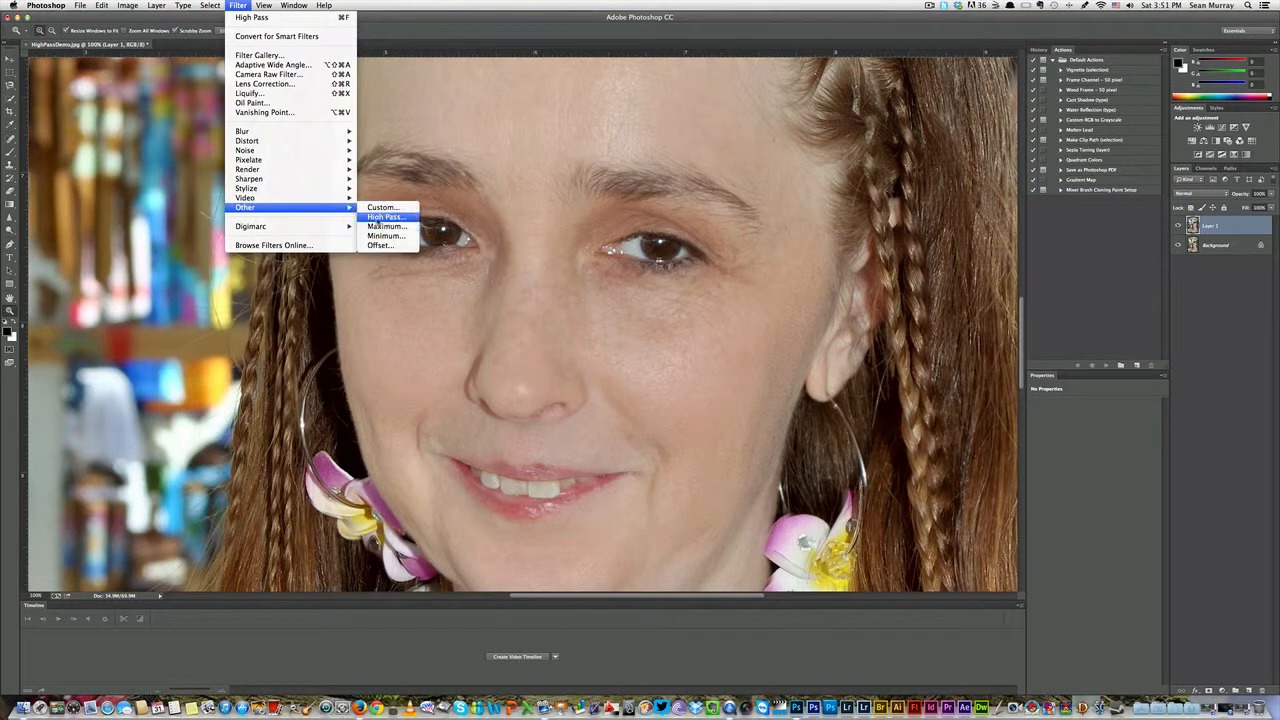
click(379, 217)
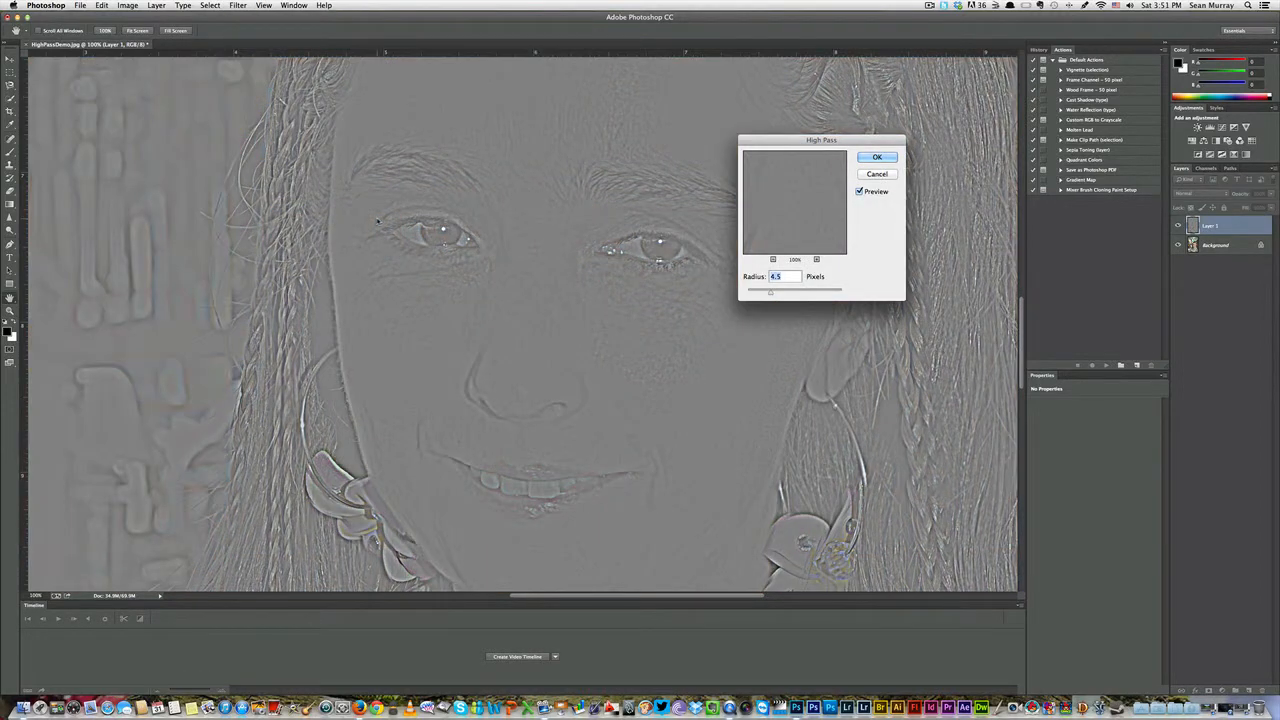
click(876, 159)
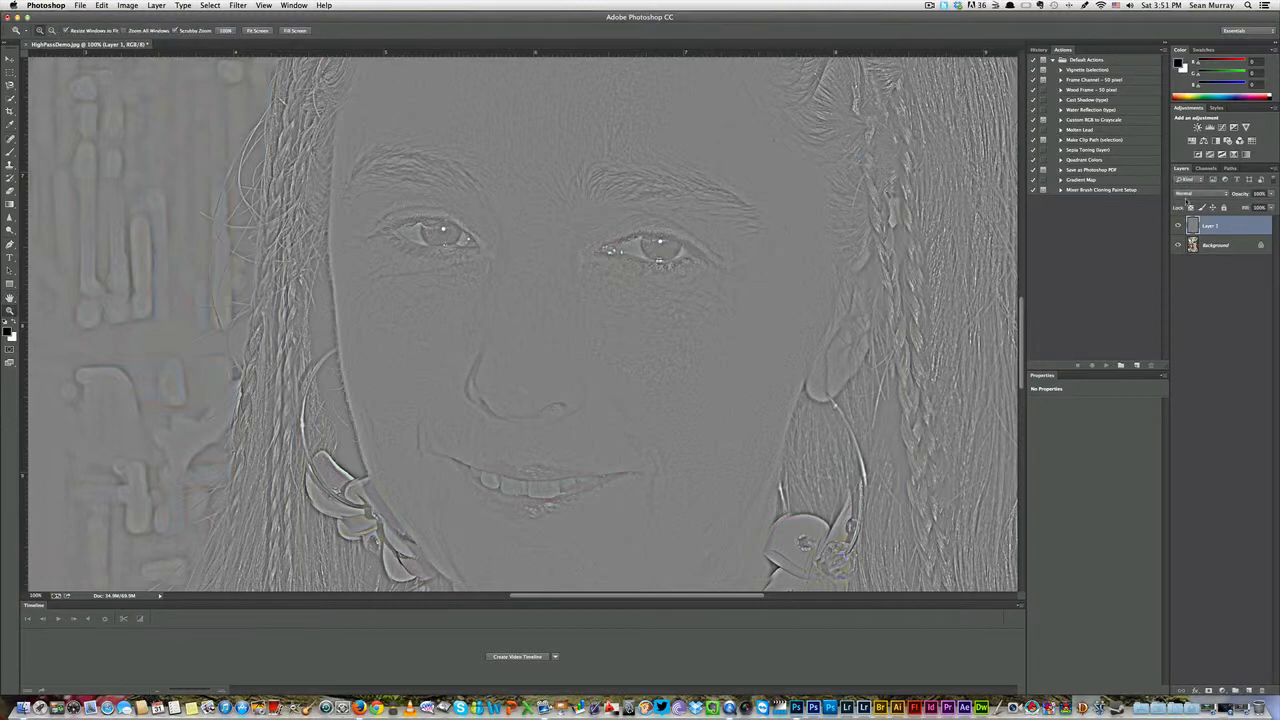
Step: Set the blending mode of the high-pass layer to Overlay and check the sharpening around the eyes
click(1190, 195)
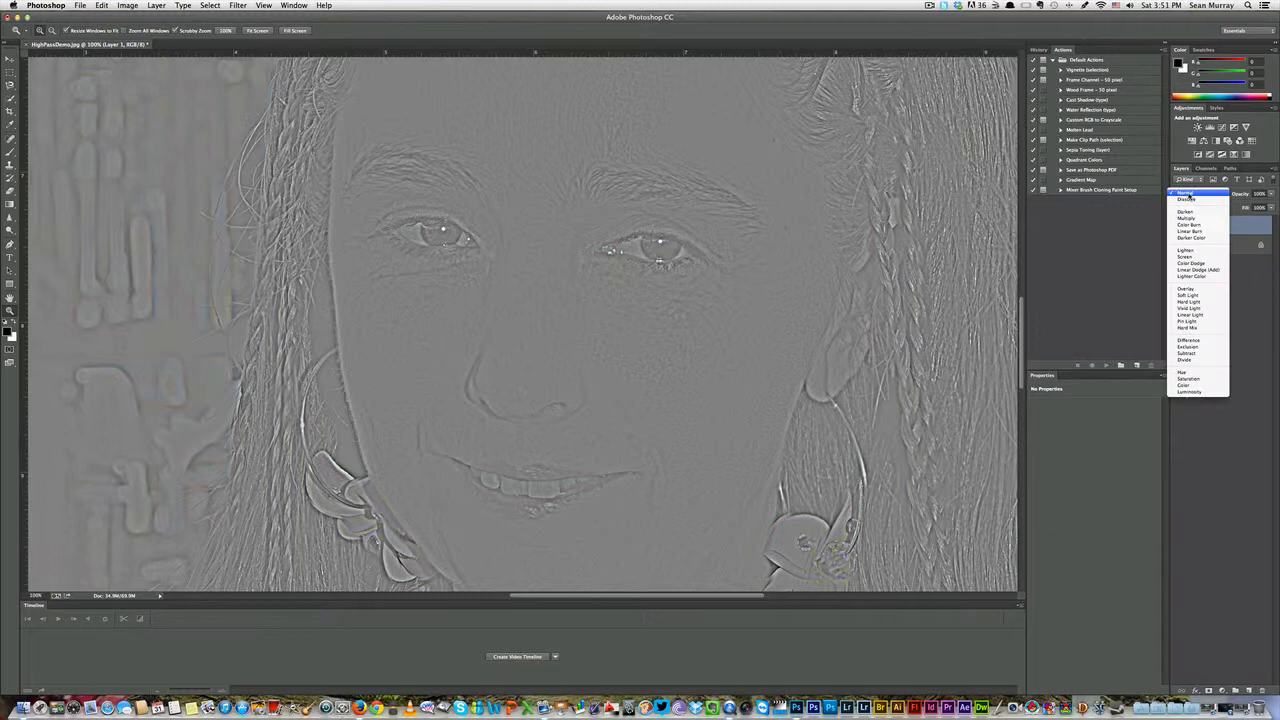
click(1185, 288)
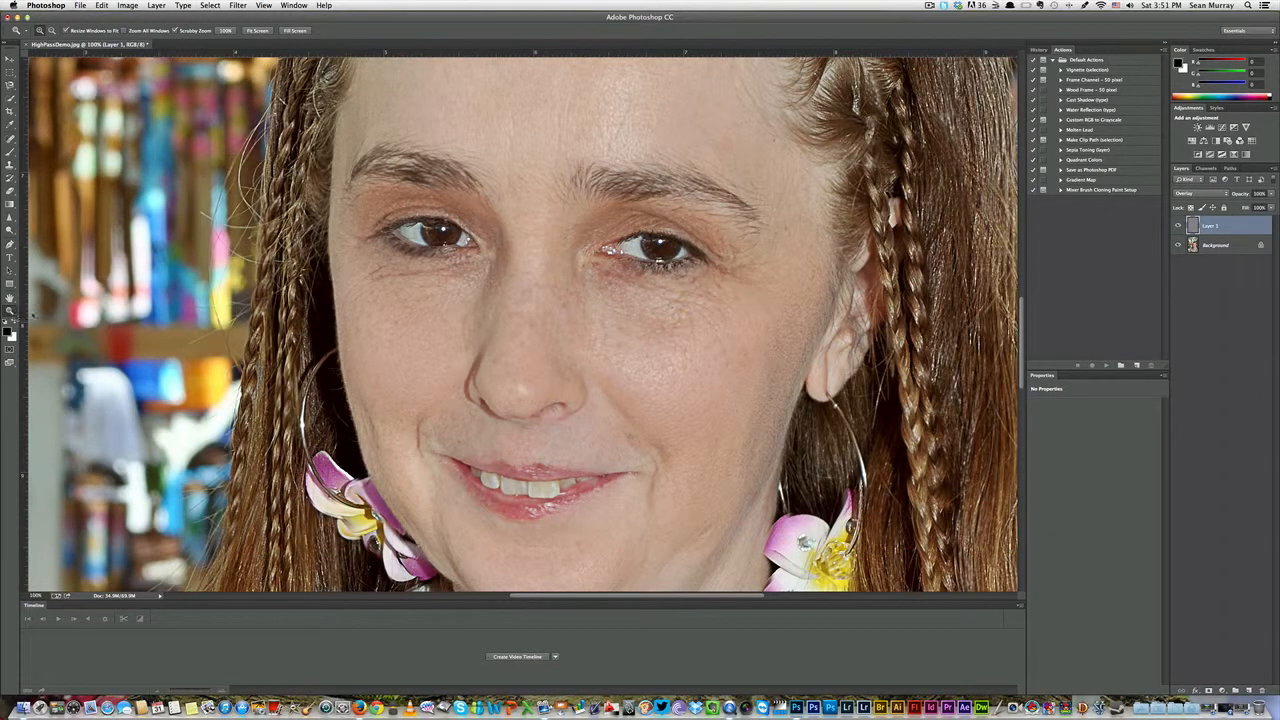
click(521, 232)
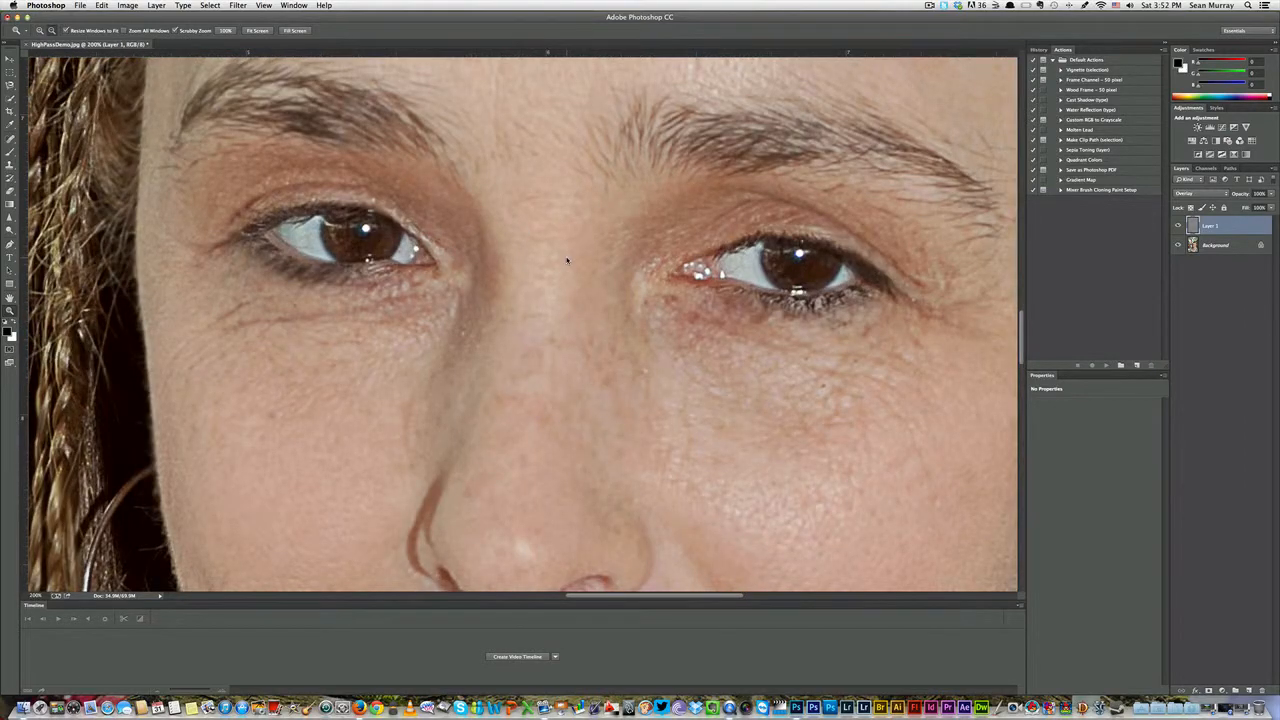
alt+click(567, 259)
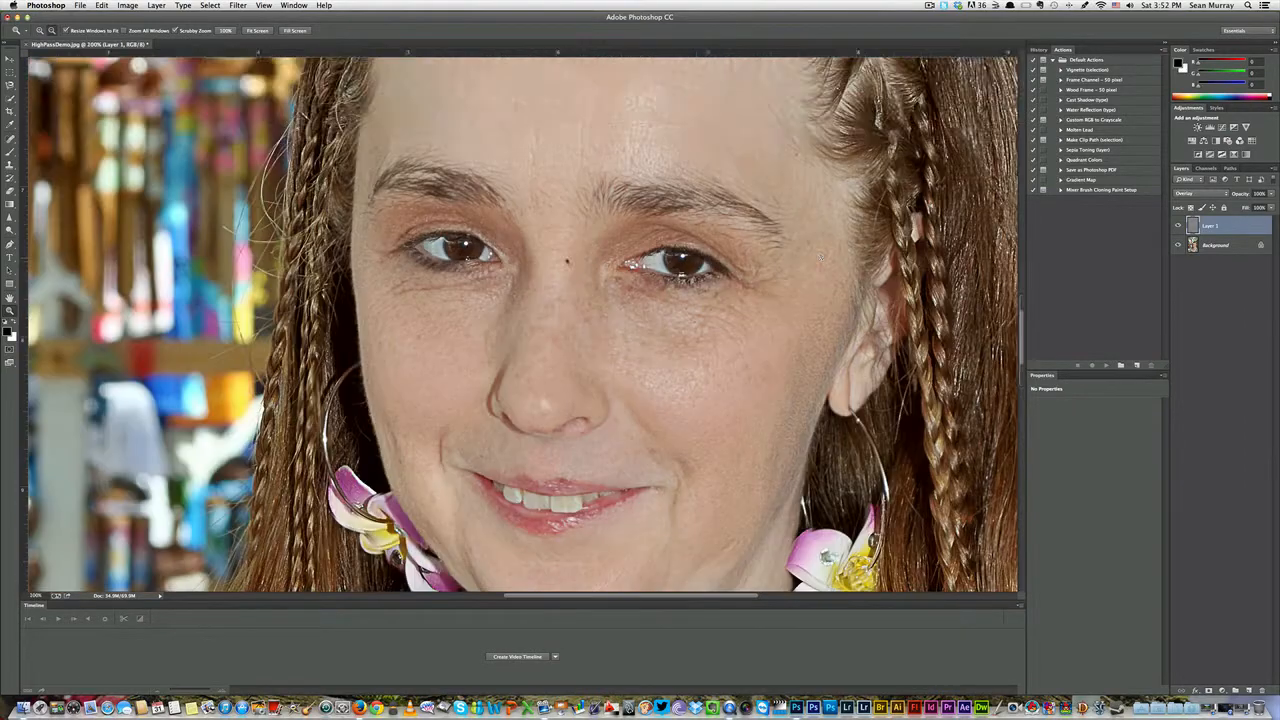
Step: Compare the portrait with and without the high-pass layer by switching that layer's visibility off and on
click(1178, 226)
click(1178, 226)
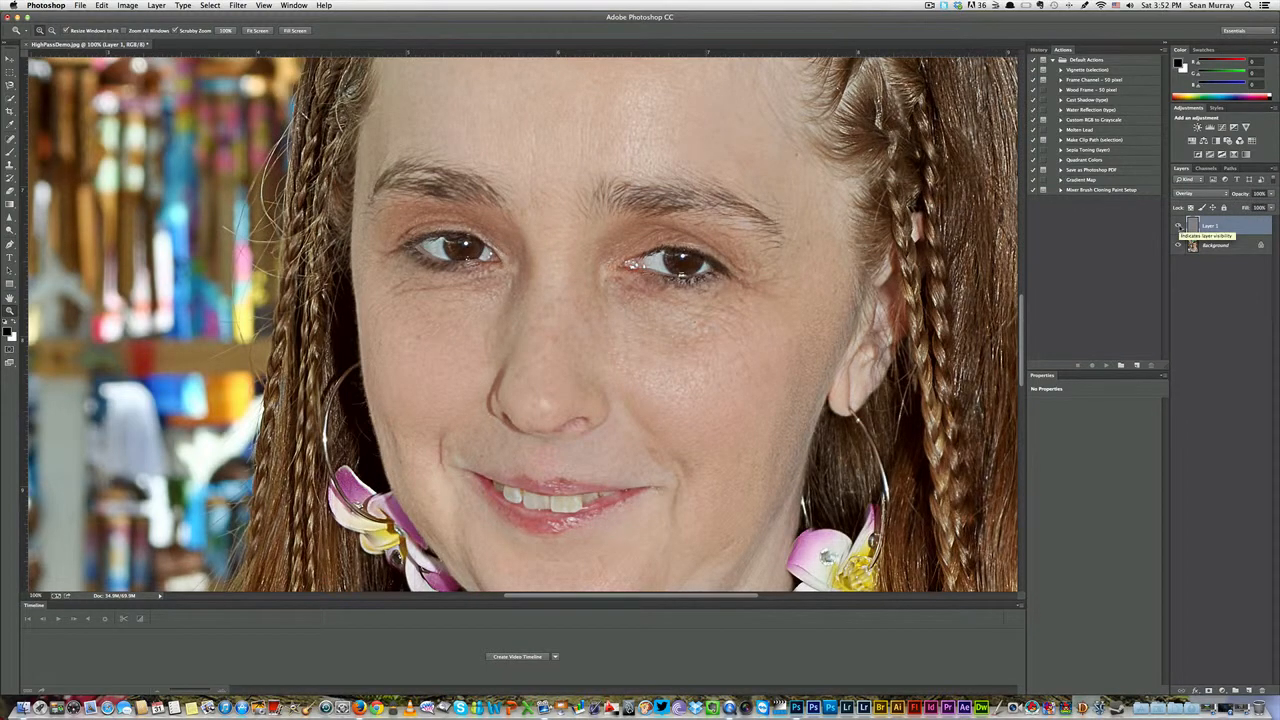
click(1178, 226)
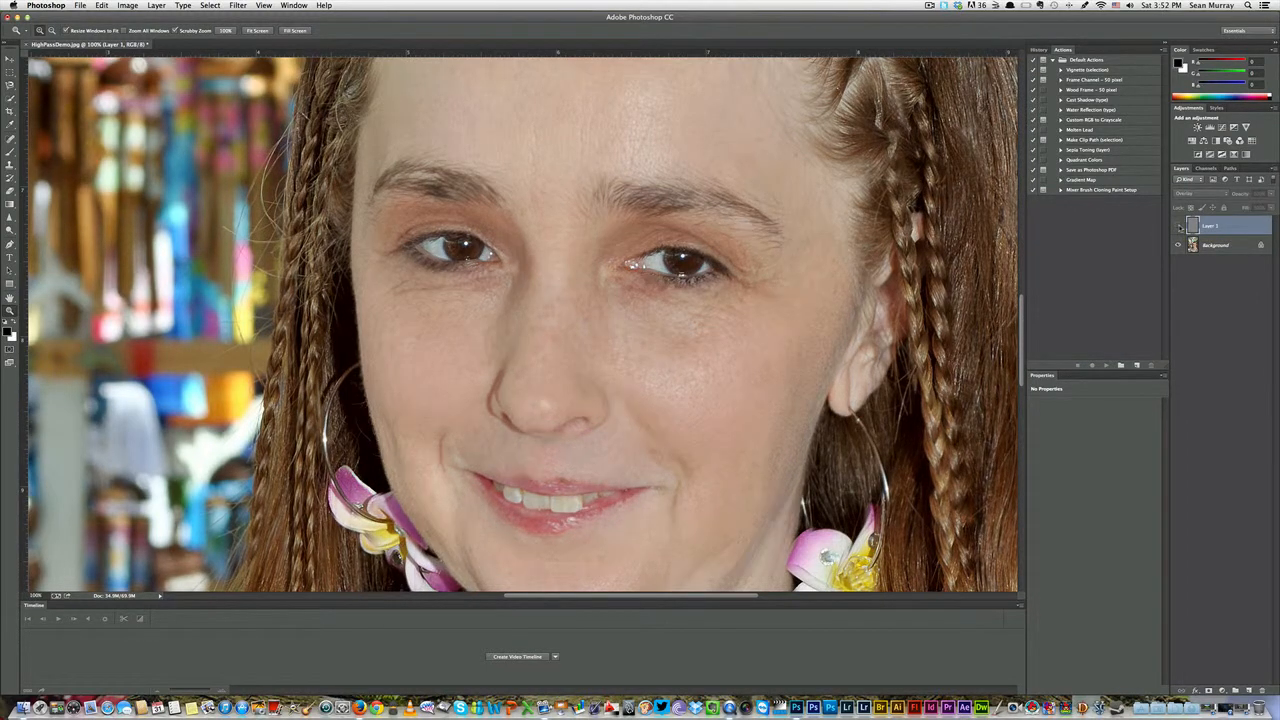
click(1179, 227)
click(1179, 227)
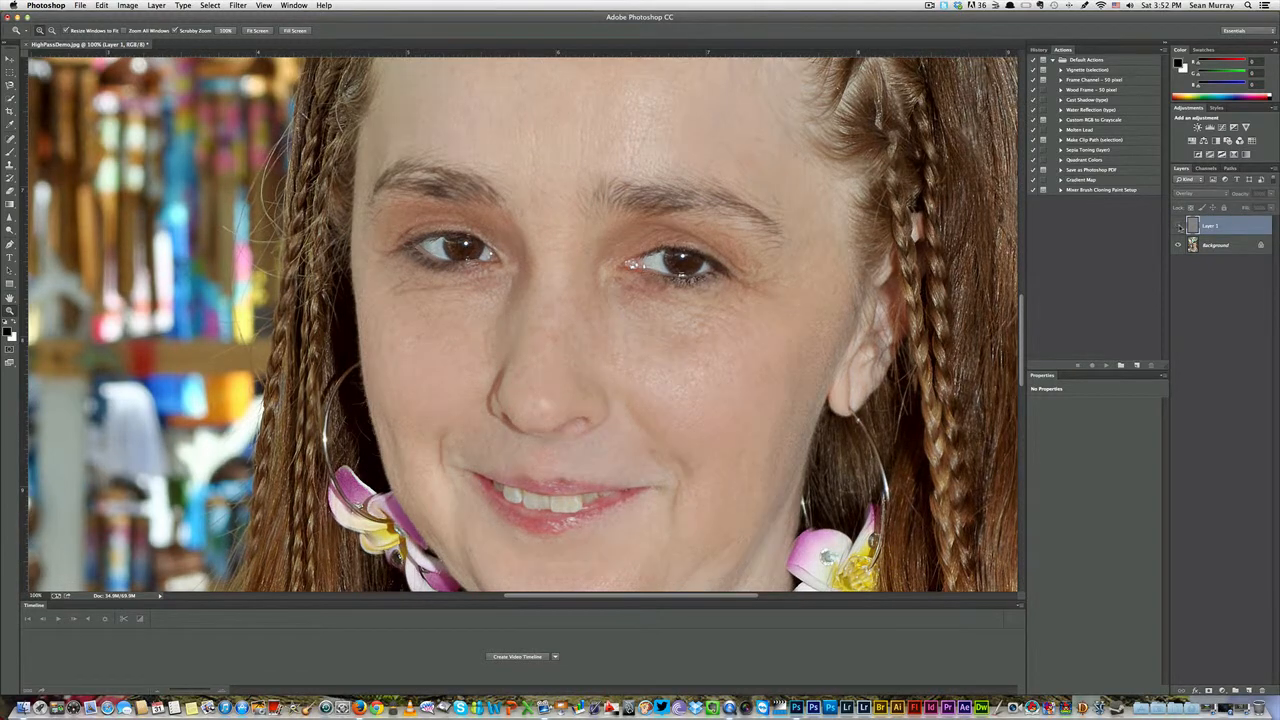
click(1179, 227)
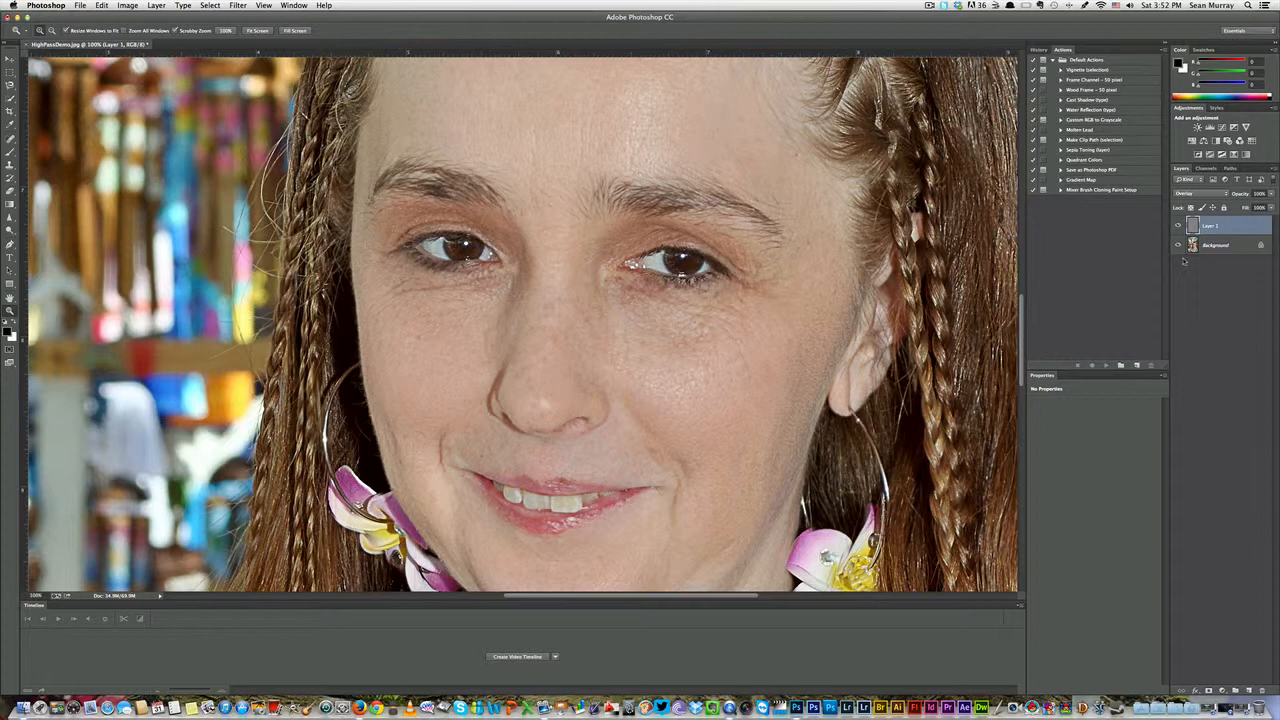
Step: Create a new layer named Noise in Overlay mode, filled with the Overlay-neutral 50% gray
click(80, 6)
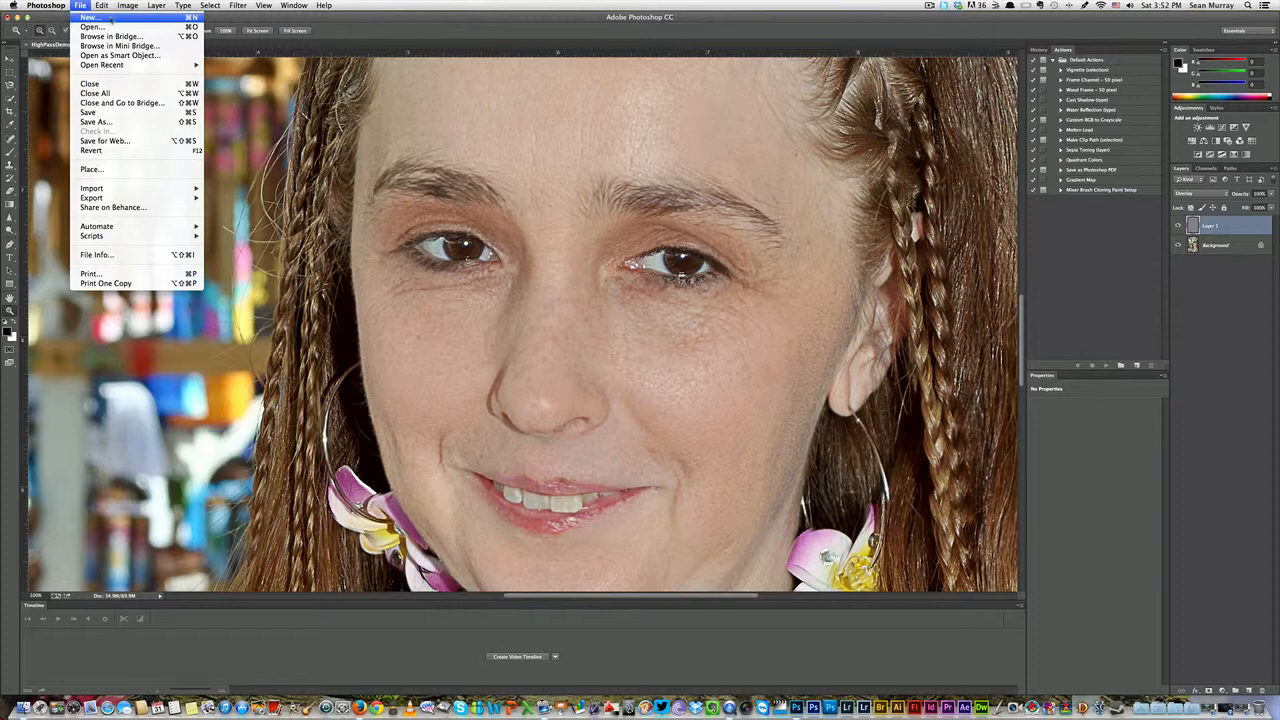
click(60, 6)
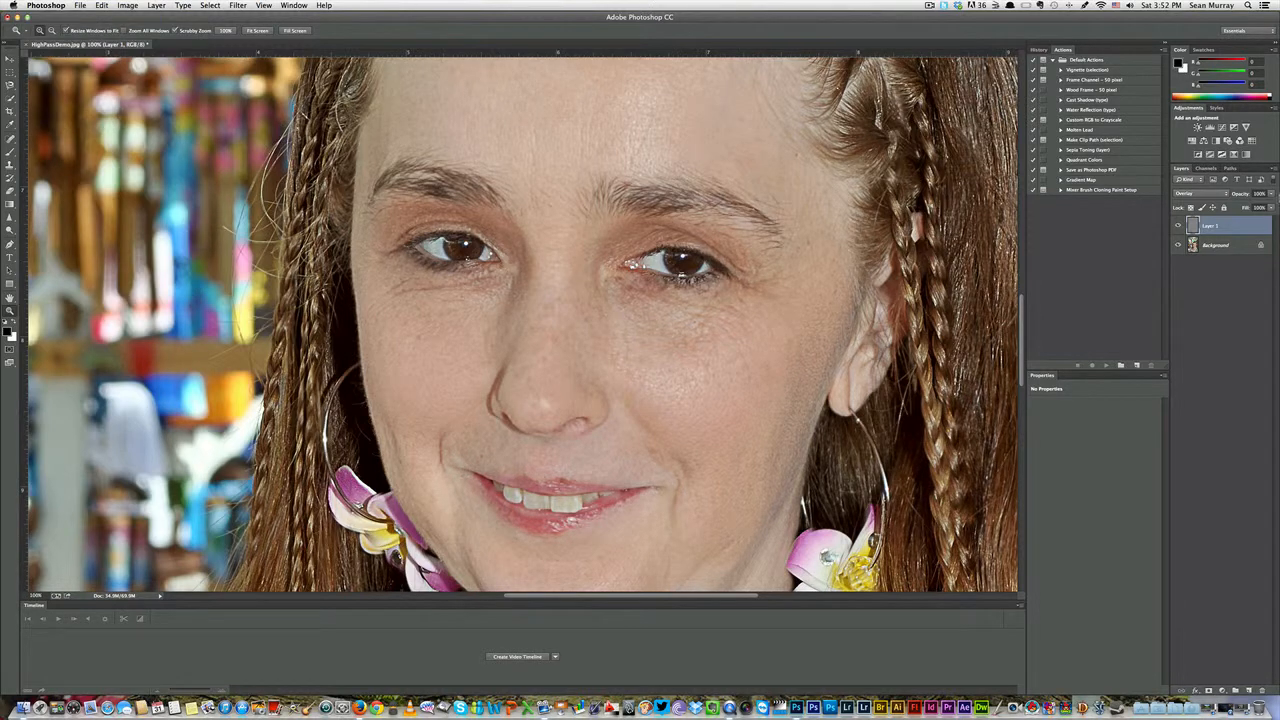
click(1273, 167)
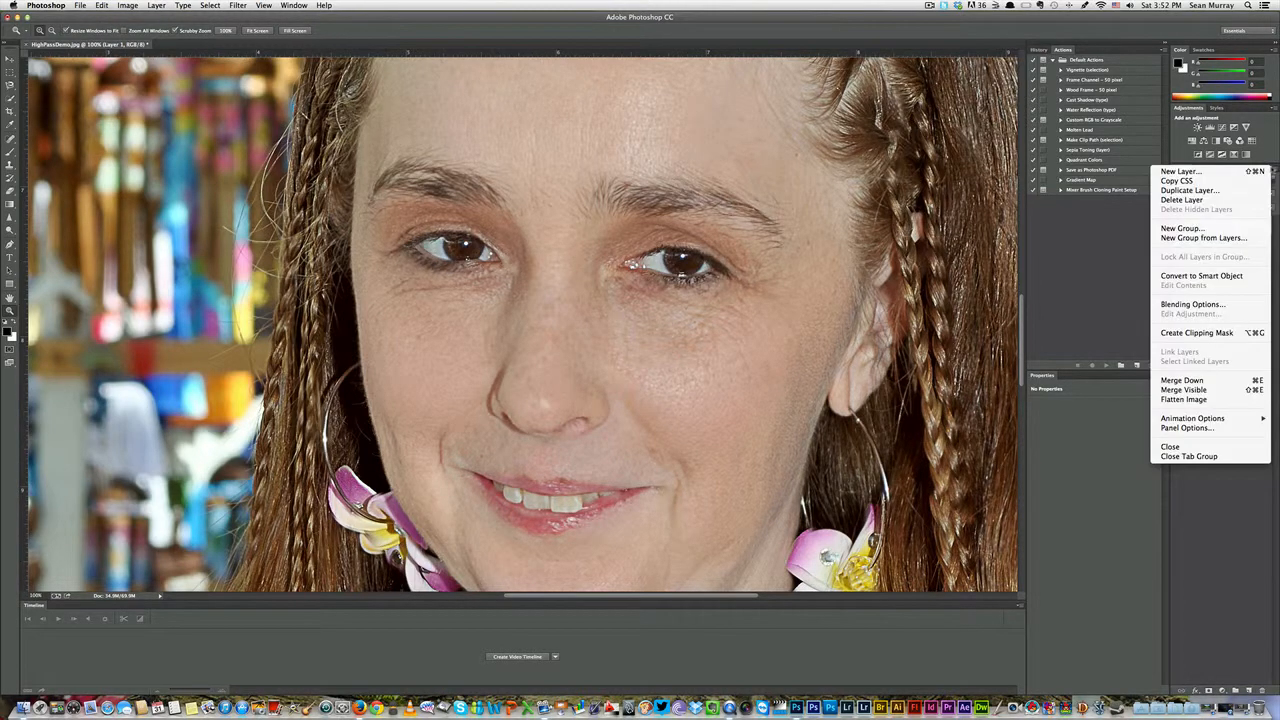
click(1196, 170)
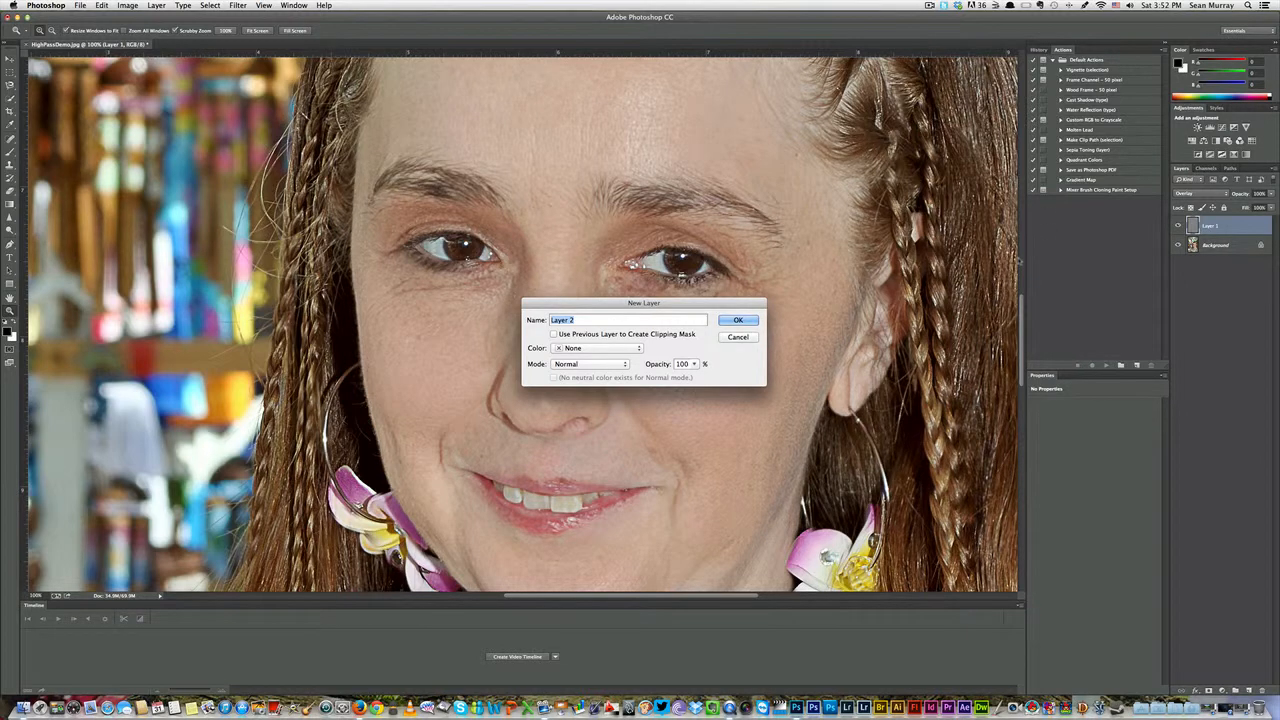
text(Noise)
click(595, 347)
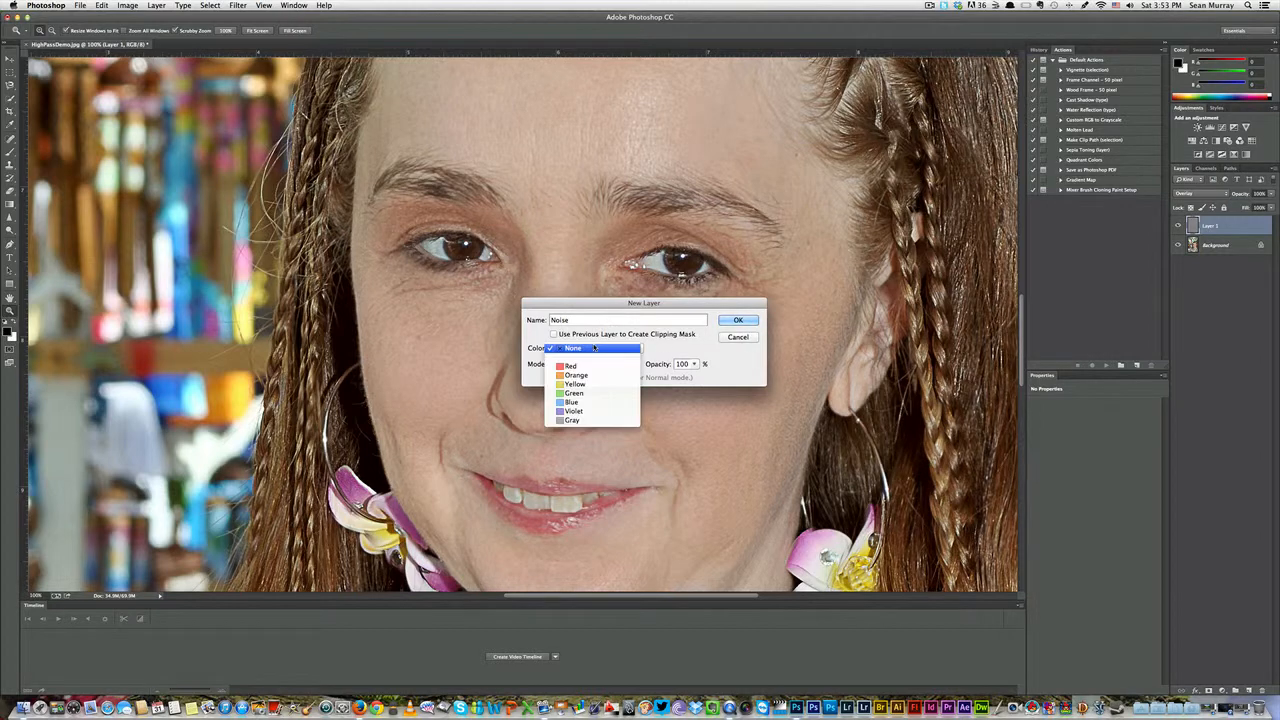
click(697, 348)
click(578, 363)
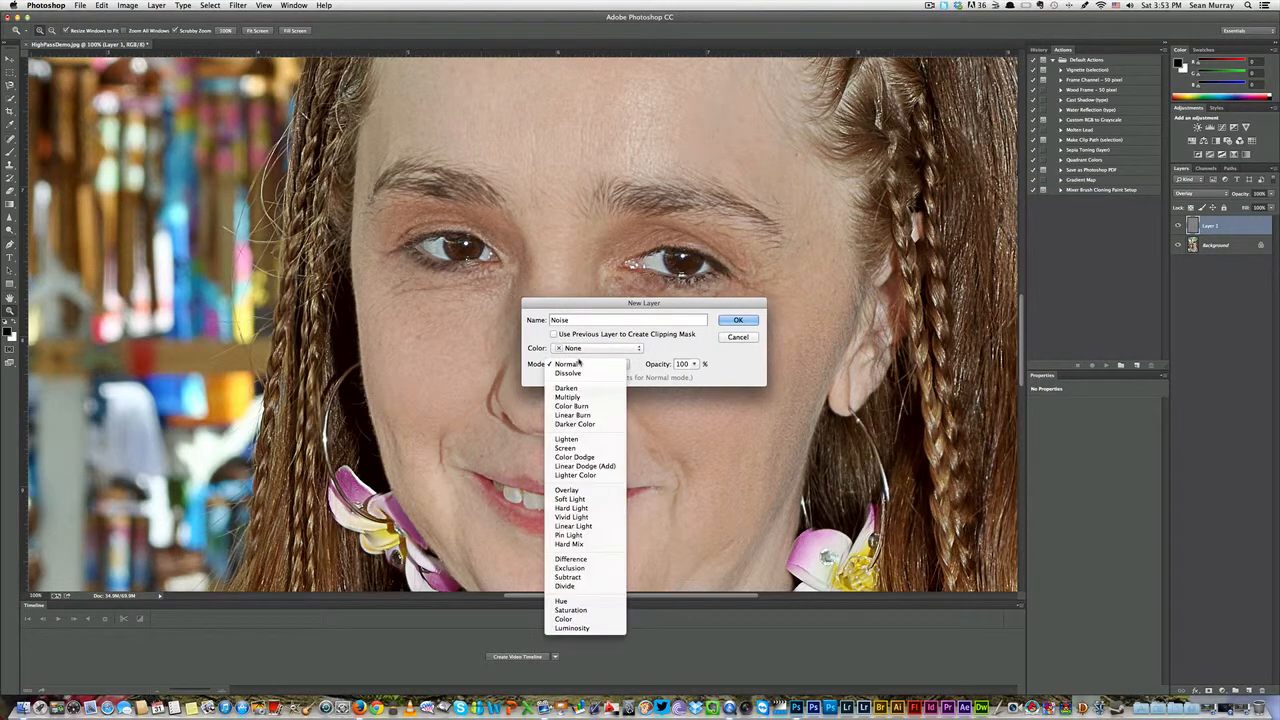
click(567, 490)
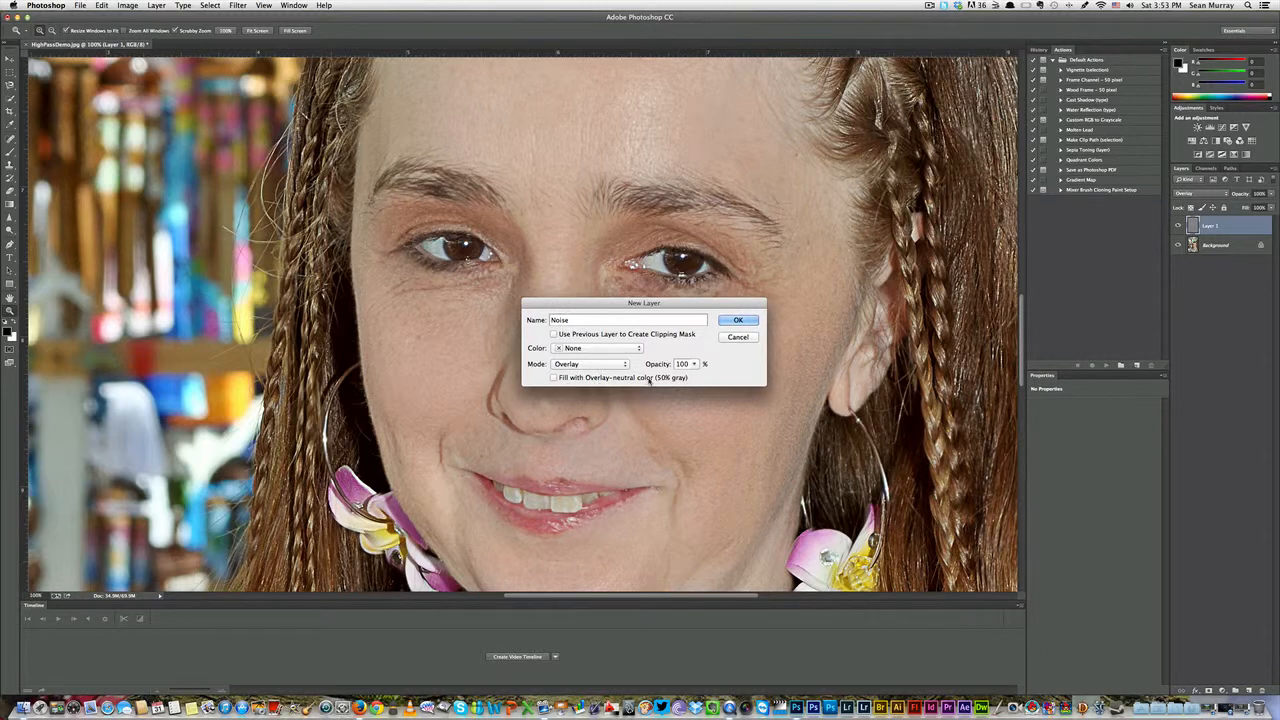
click(554, 378)
scroll(707, 338, down, 5)
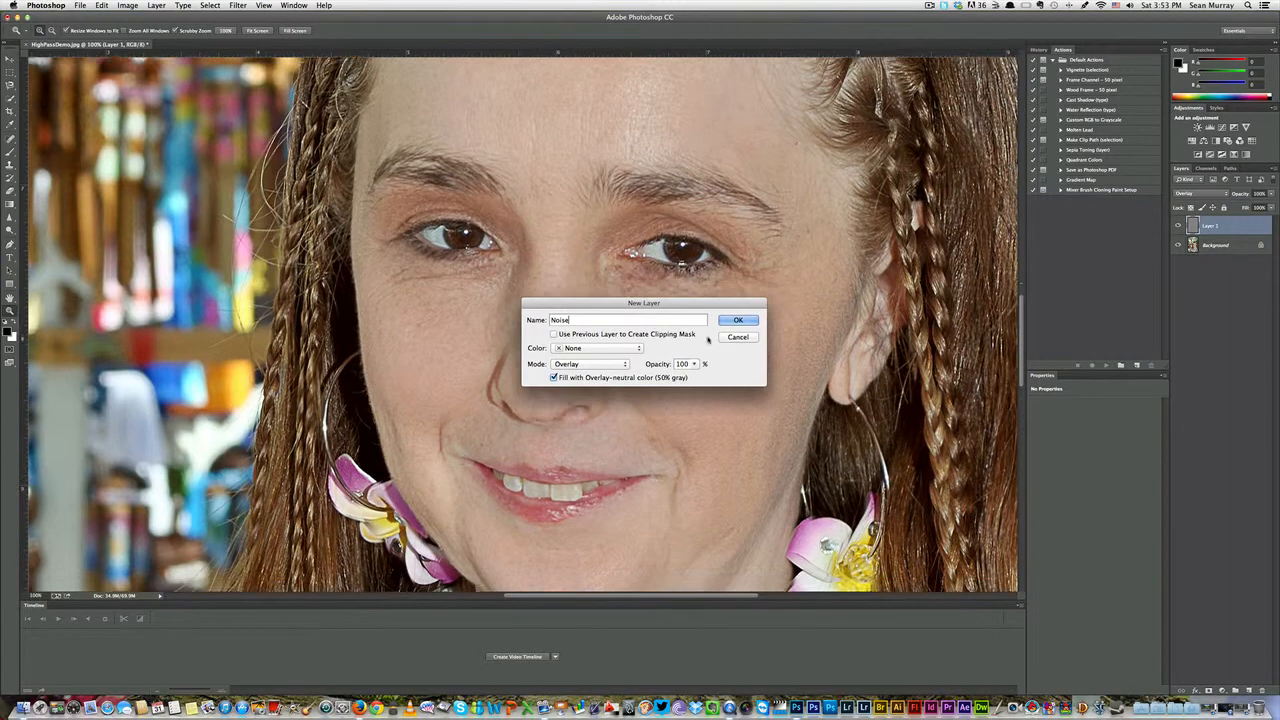
click(736, 322)
scroll(738, 270, up, 5)
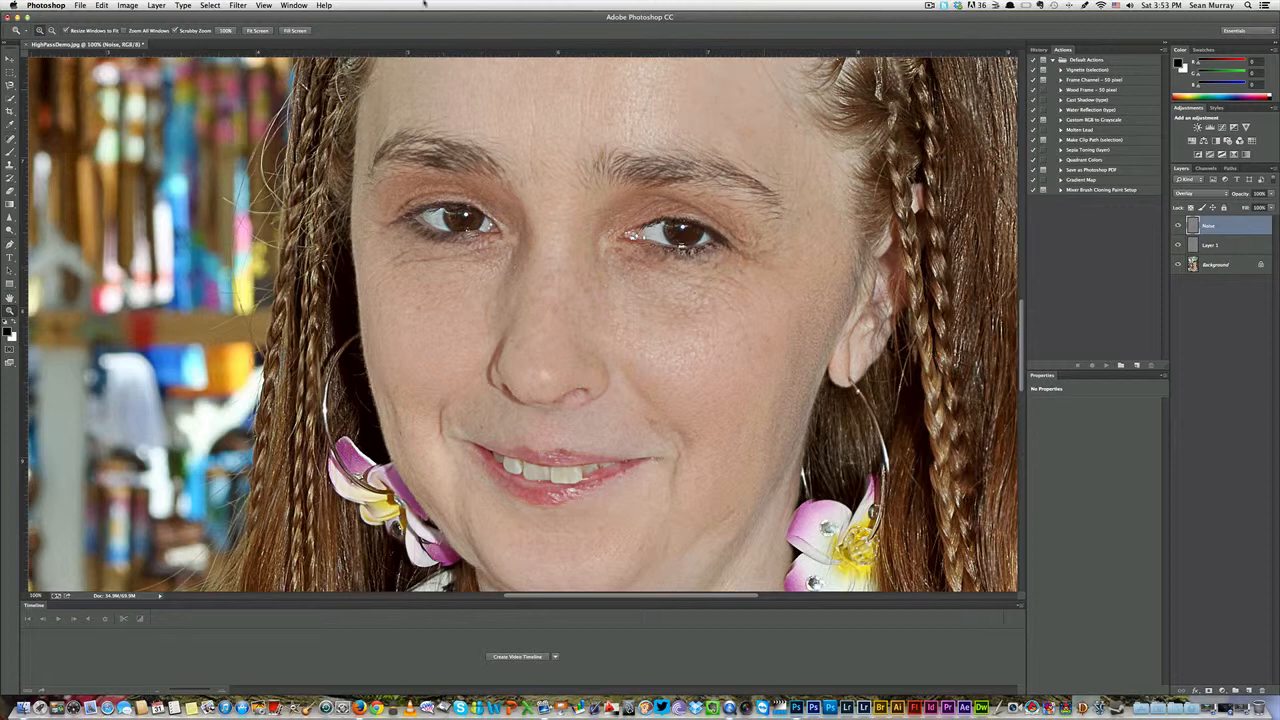
Step: Apply the Add Noise filter to the Noise layer with Gaussian distribution and Monochromatic enabled
click(238, 5)
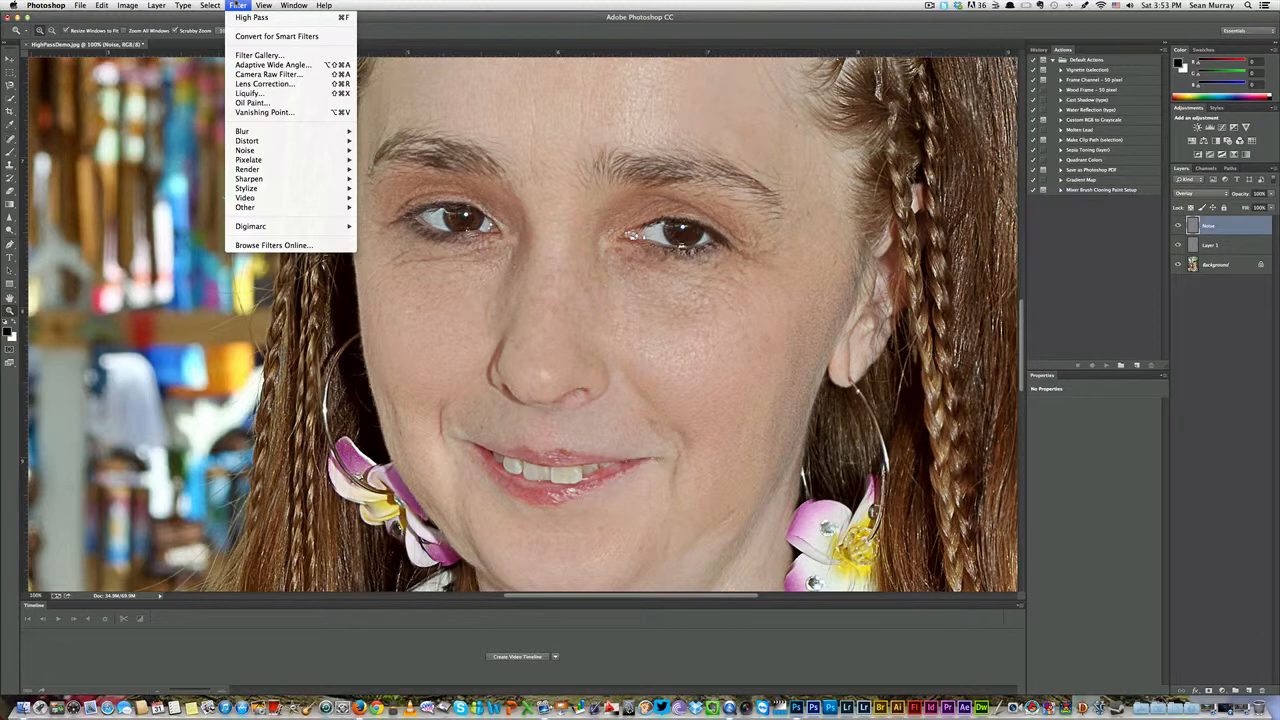
mouse_move(300, 150)
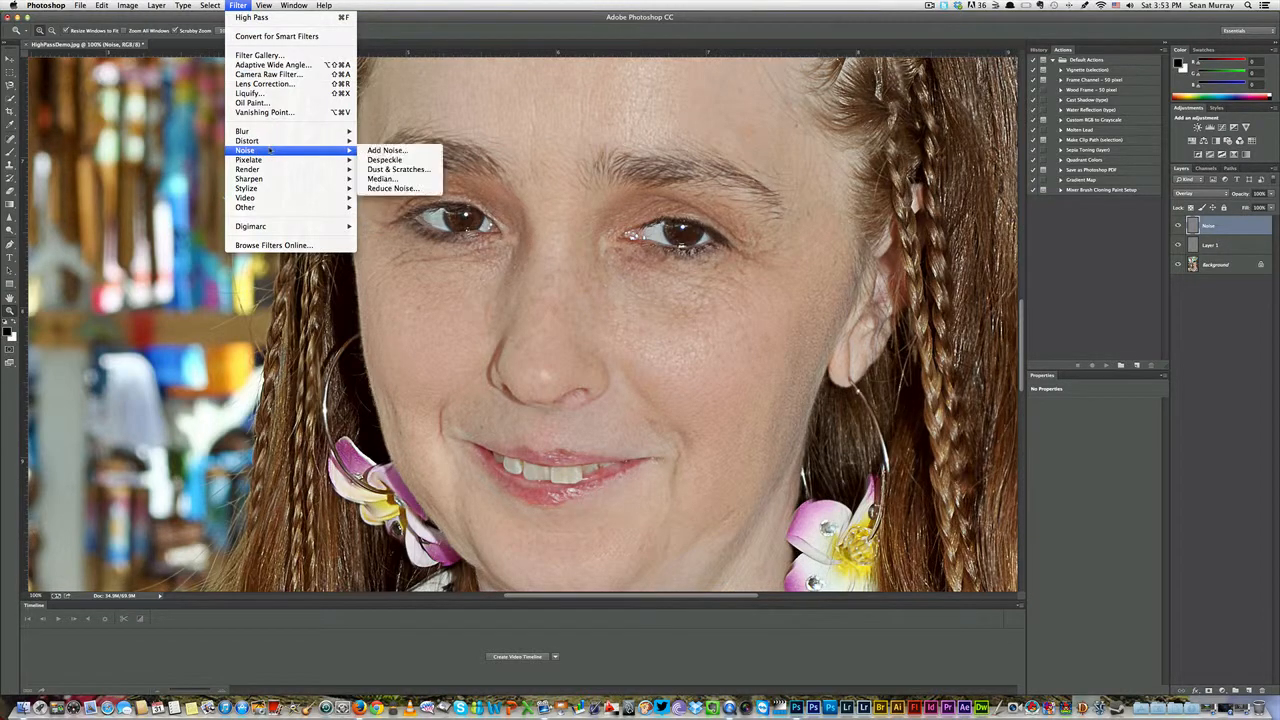
click(400, 150)
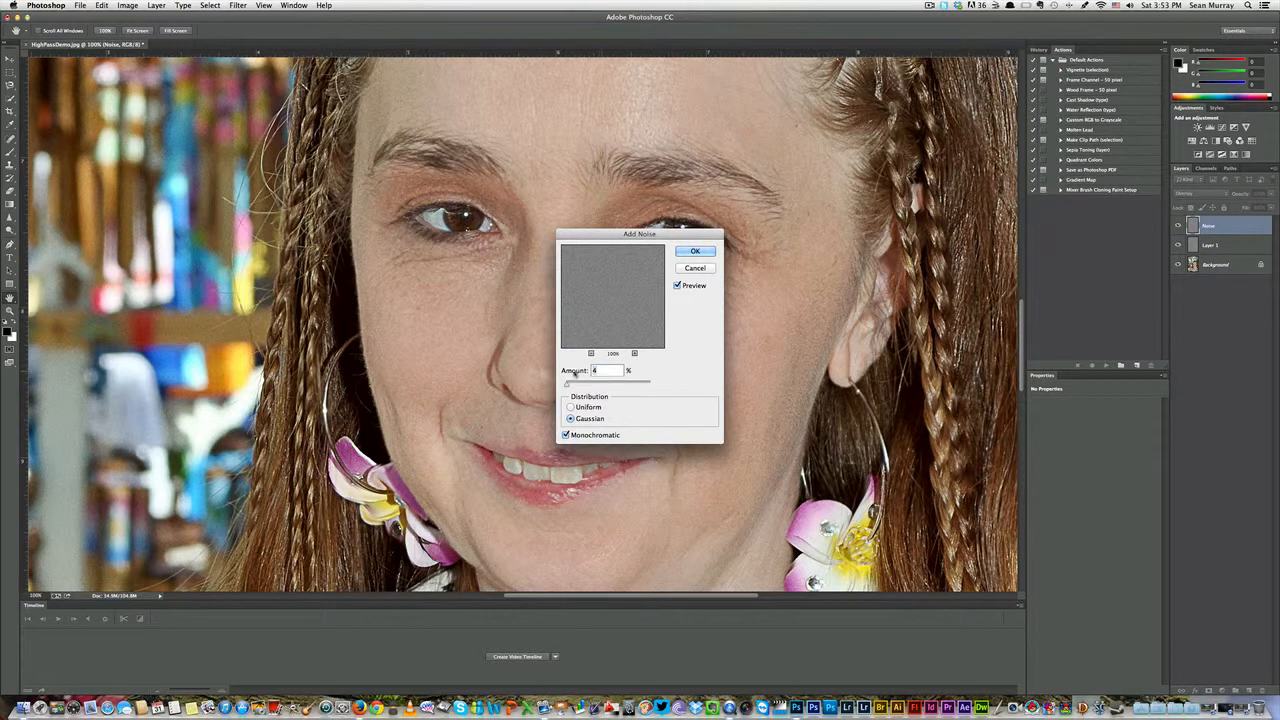
drag(575, 372, 581, 372)
click(695, 251)
key(z)
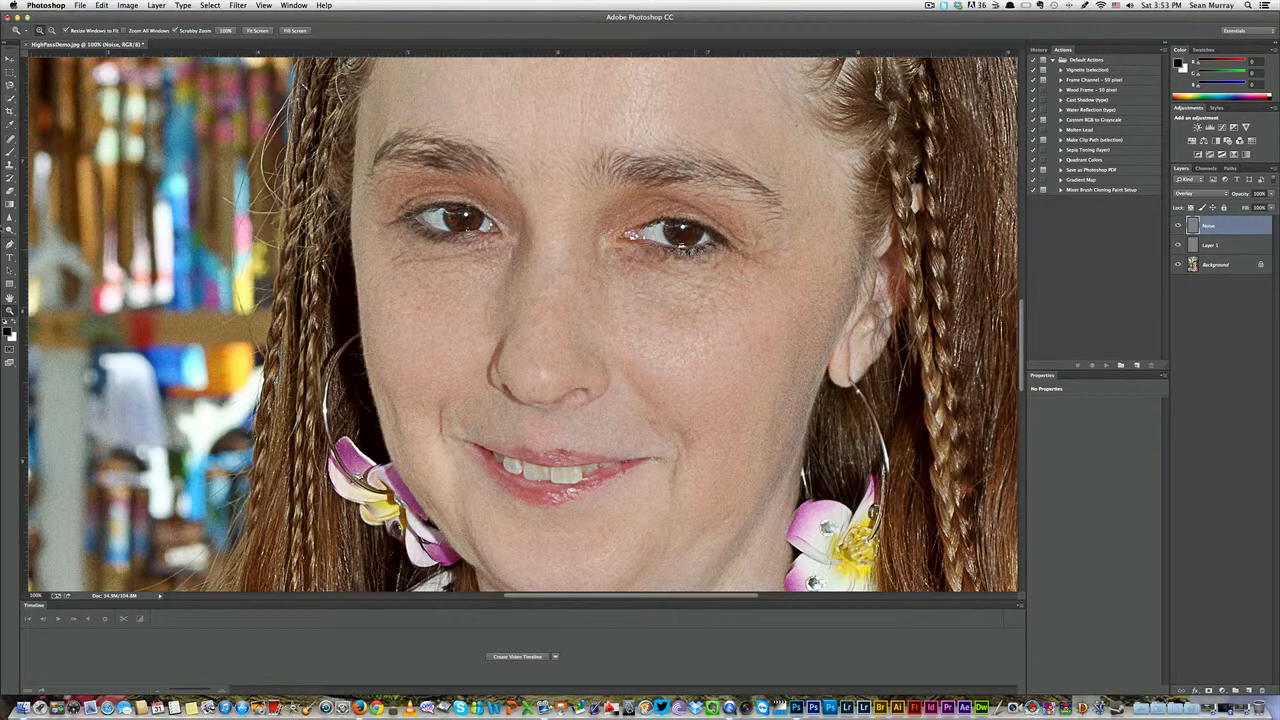
Step: Compare the portrait with and without the Noise layer and examine the grain on the face at 200% zoom
click(1178, 226)
click(1178, 227)
click(1178, 227)
click(1178, 227)
click(510, 443)
scroll(543, 443, down, 5)
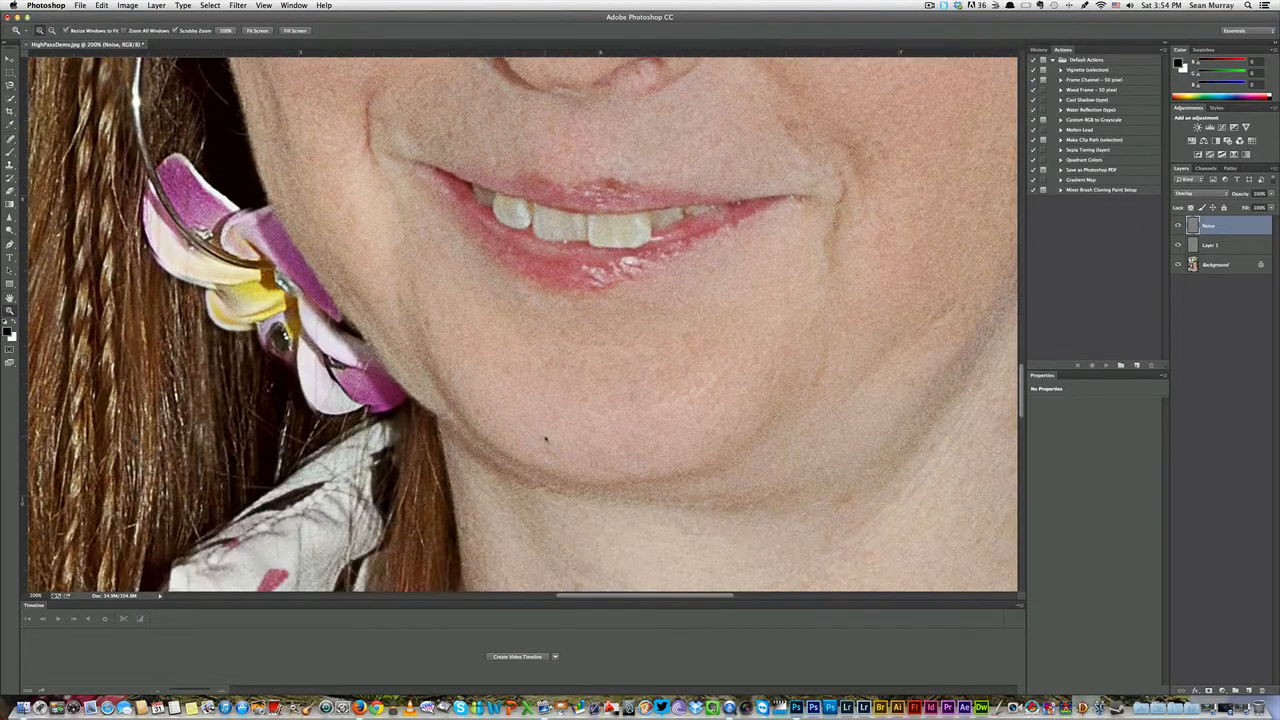
scroll(545, 438, up, 10)
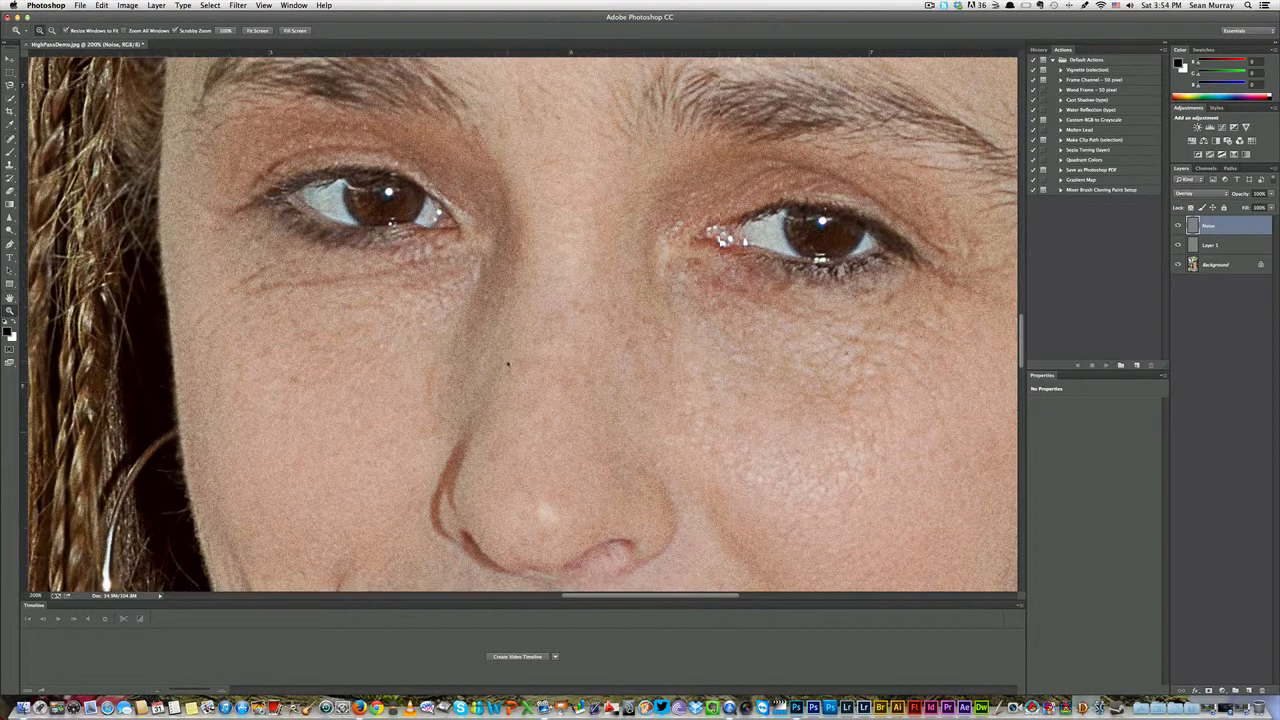
scroll(508, 365, down, 5)
scroll(508, 365, up, 5)
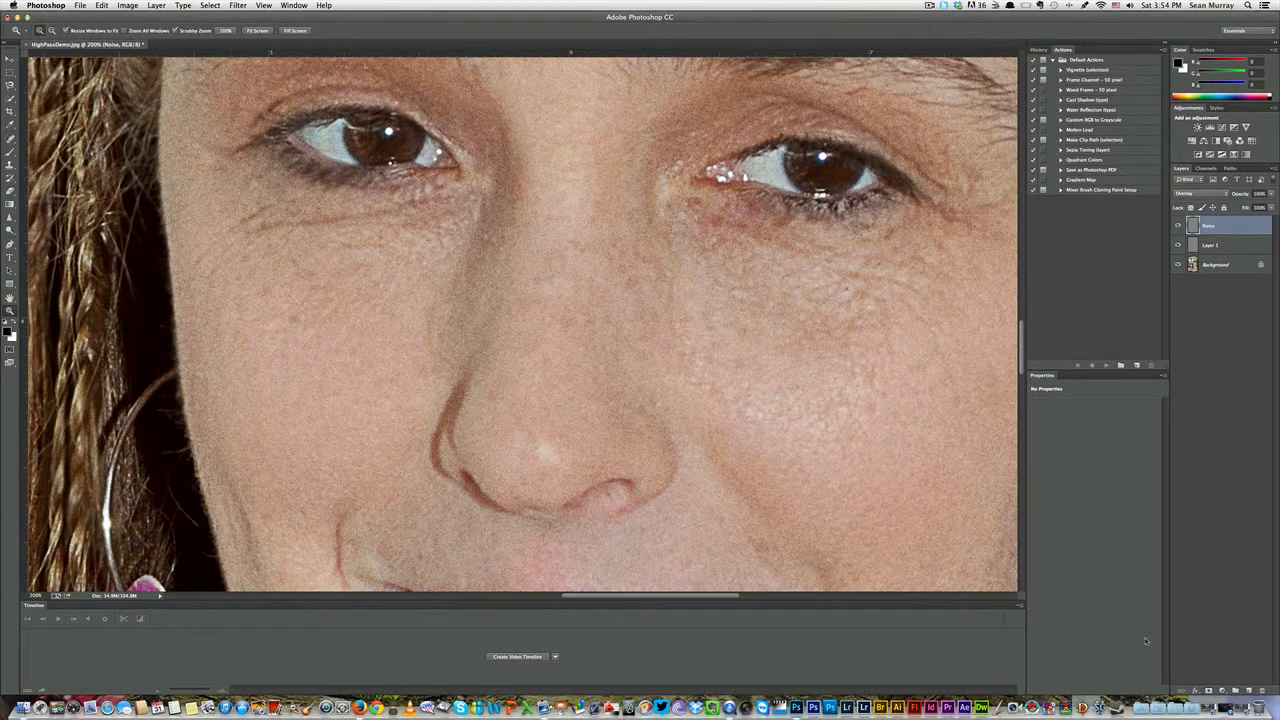
Step: Add a layer mask to the Noise layer and paint black at 20% opacity with a size 100 brush over the eye on the portrait's left side
click(1209, 690)
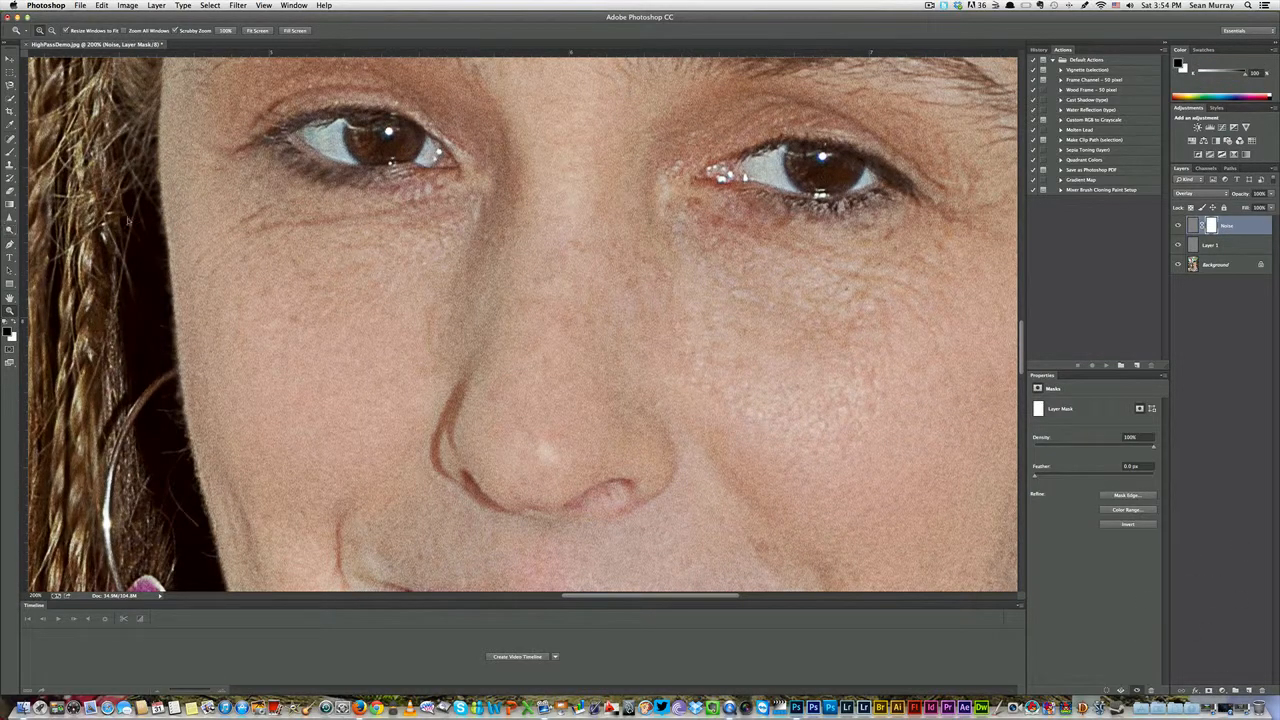
click(10, 164)
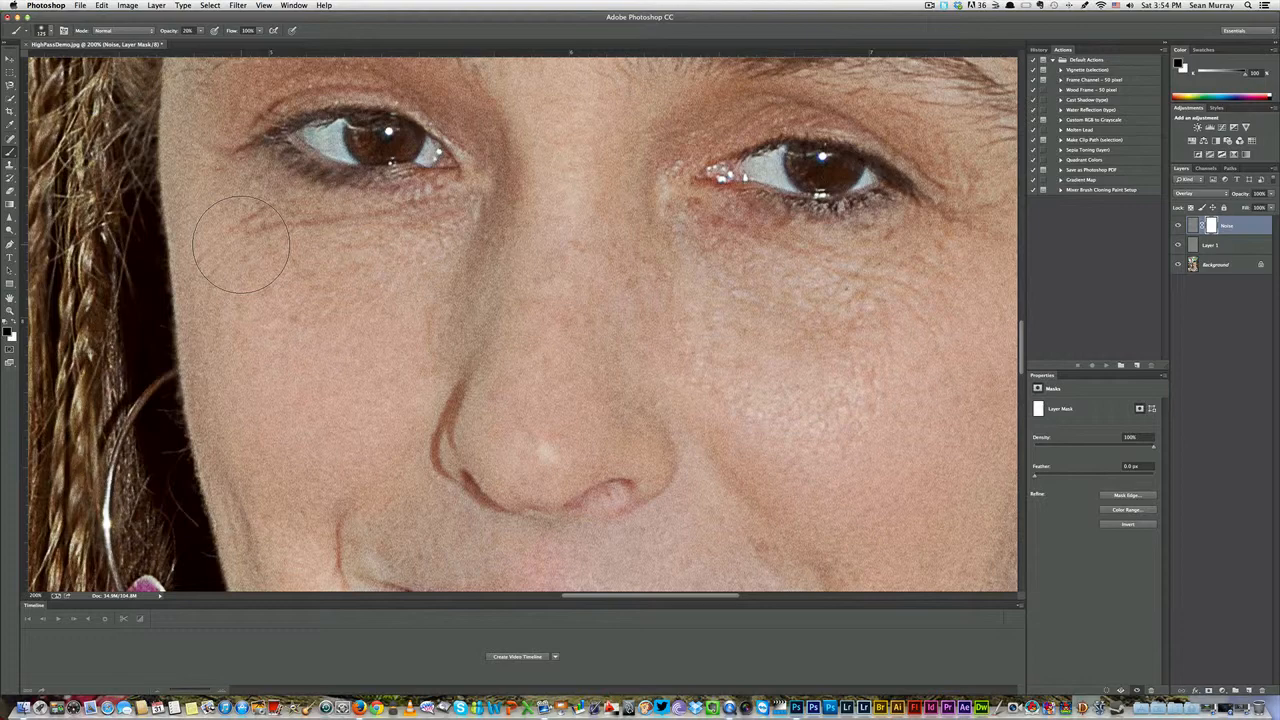
scroll(320, 205, up, 2)
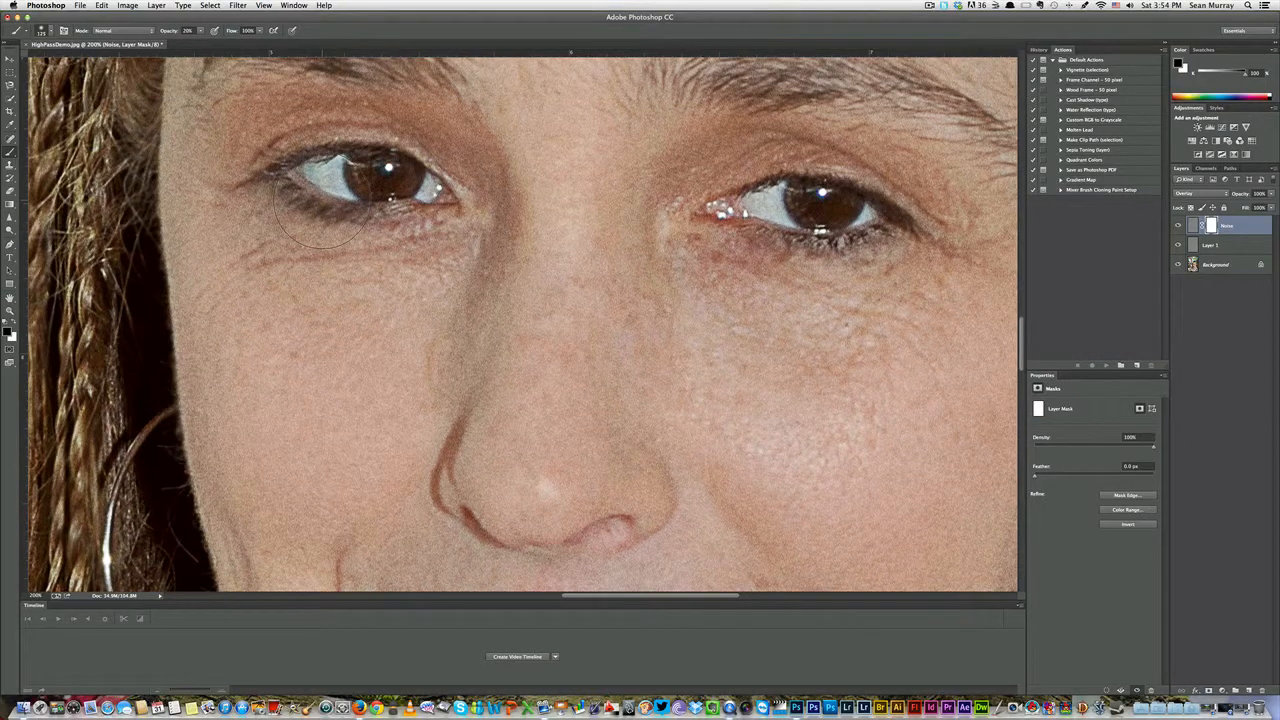
key([)
mouse_move(418, 203)
mouse_down()
mouse_move(294, 170)
mouse_move(421, 158)
mouse_move(344, 183)
mouse_move(418, 172)
mouse_move(314, 172)
mouse_move(398, 153)
mouse_move(341, 178)
mouse_up()
Step: Compare the mouth and eye areas with and without the Noise layer at 200% zoom
scroll(760, 198, down, 3)
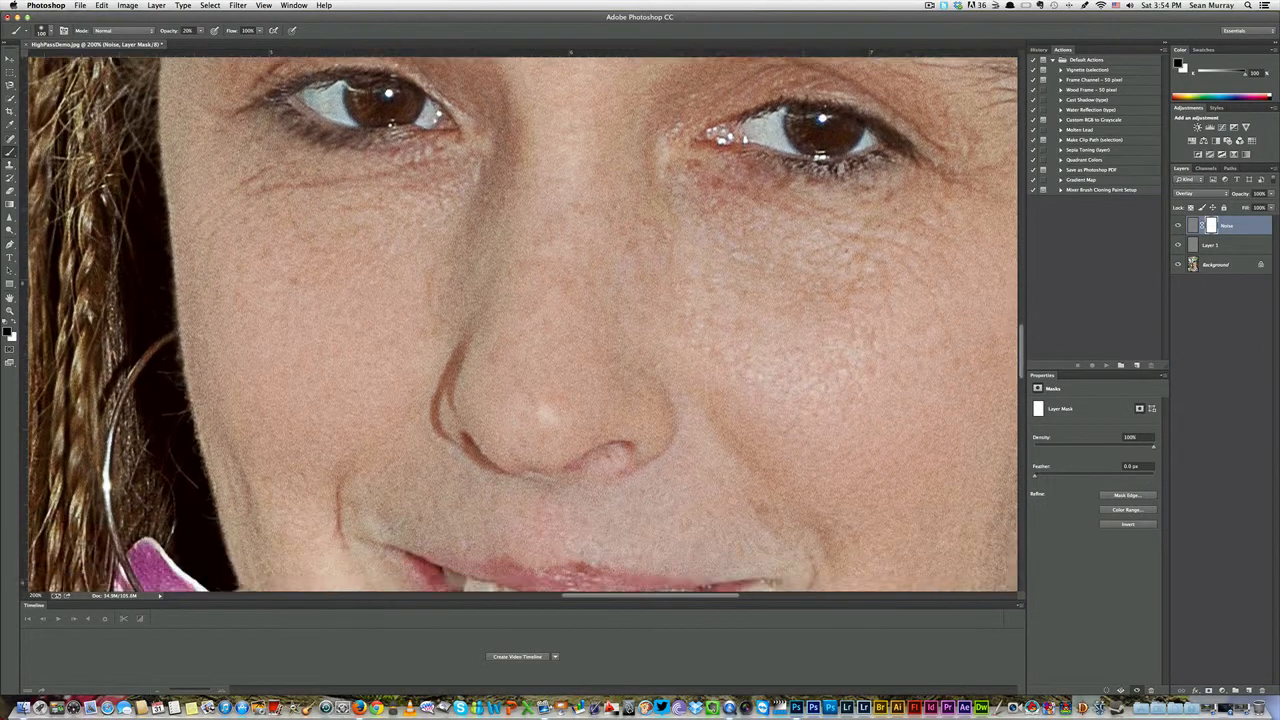
scroll(790, 205, down, 8)
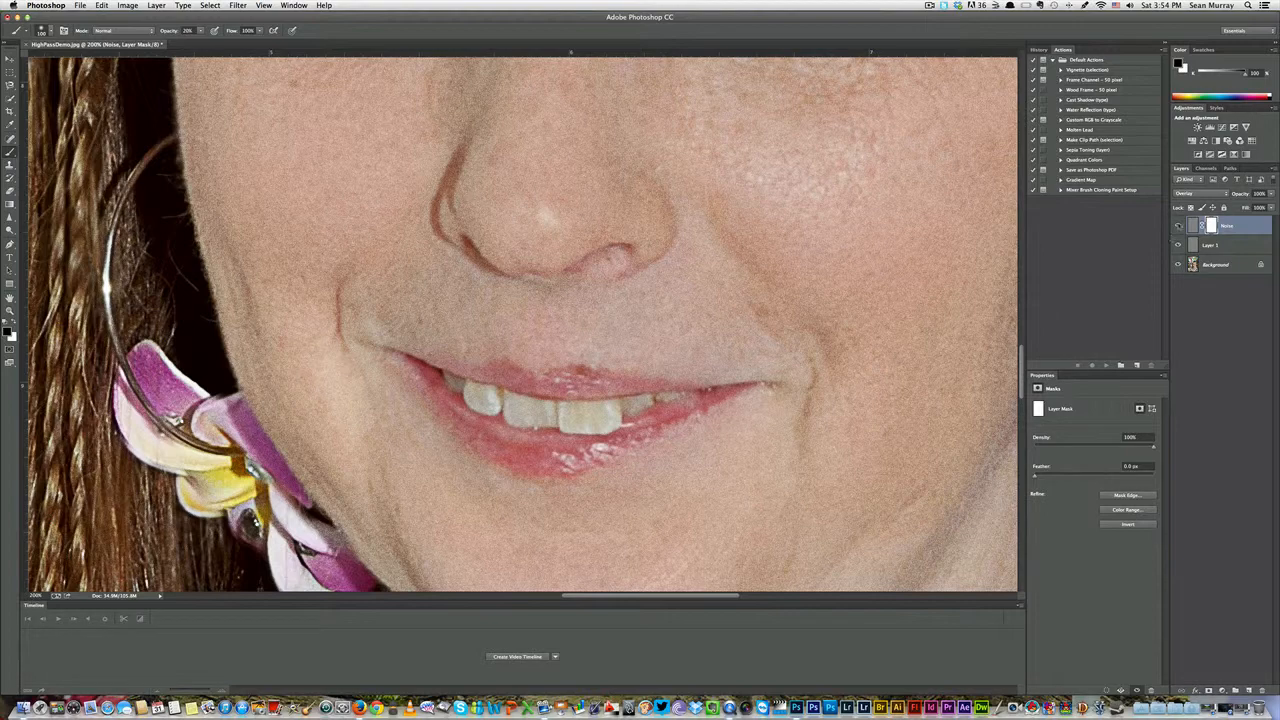
click(1178, 226)
click(1178, 226)
scroll(934, 200, up, 5)
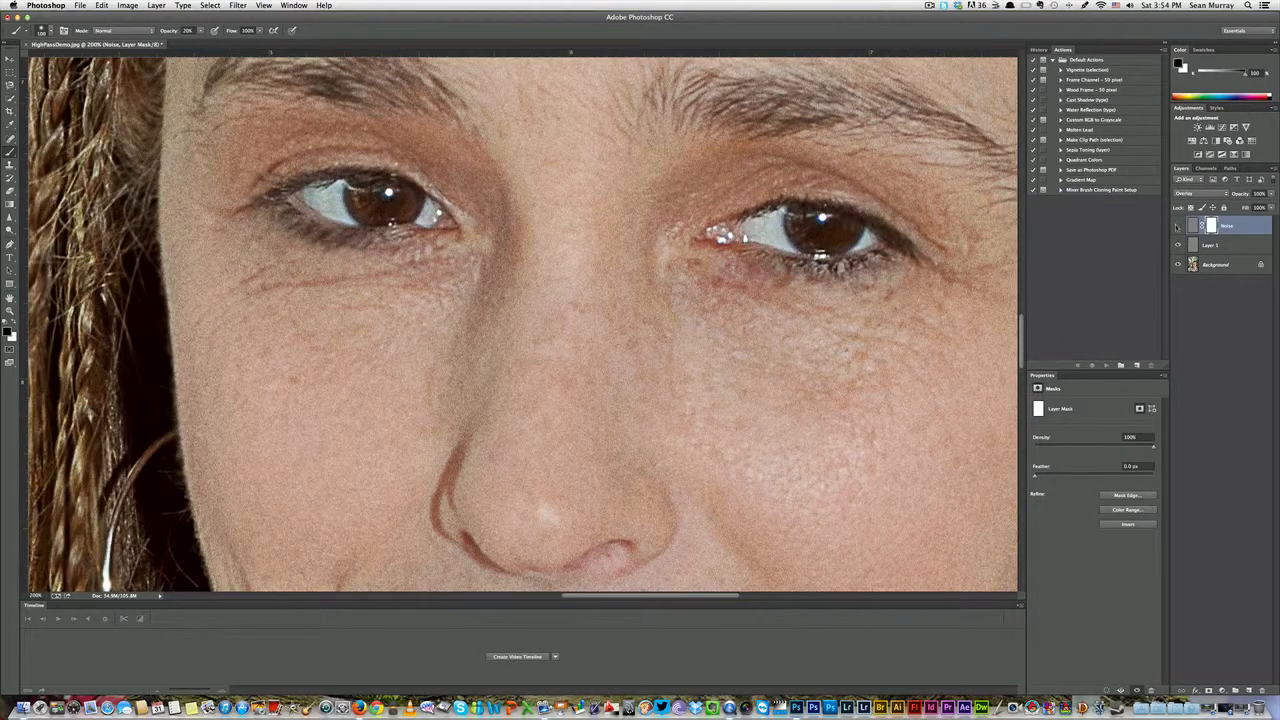
click(1177, 227)
click(1178, 227)
click(1178, 227)
click(1178, 227)
Step: Compare the lips and chin with and without the Noise layer by switching its visibility off and on
scroll(1010, 251, down, 10)
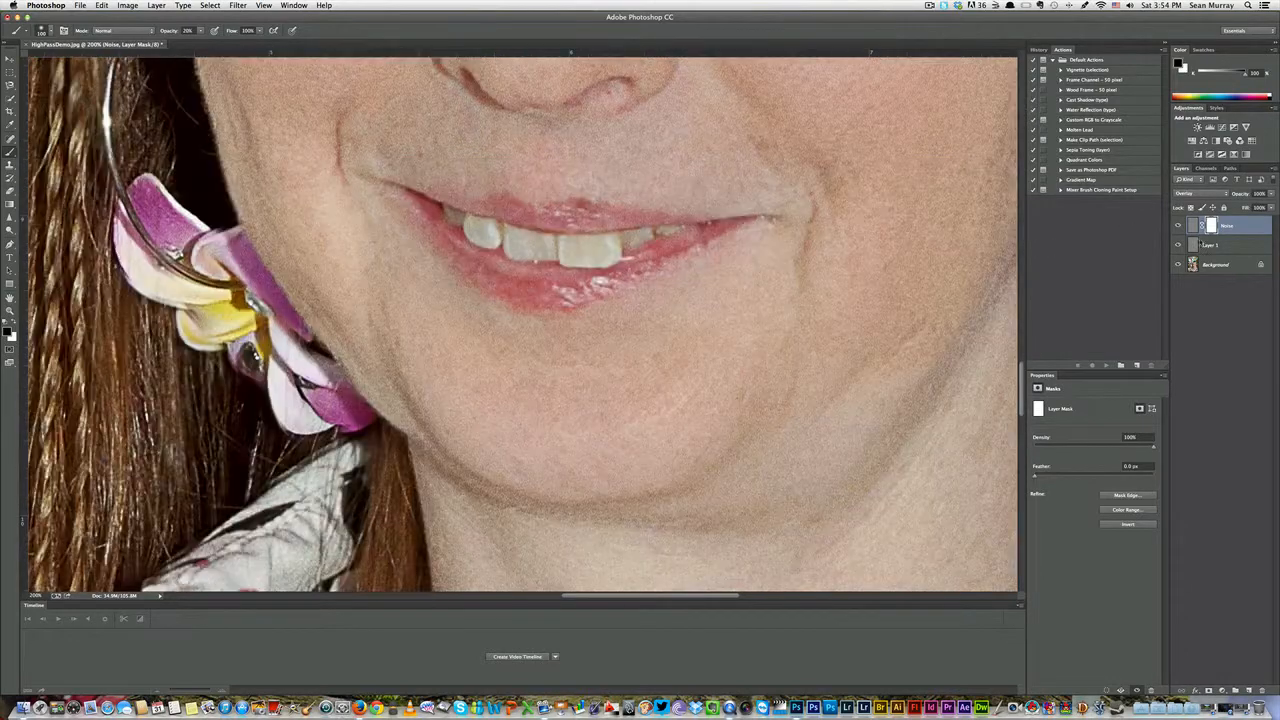
click(1178, 227)
click(1178, 227)
click(1178, 227)
click(1179, 227)
Step: View the face at 100% zoom with both Layer 1 and the Noise layer hidden
scroll(832, 205, up, 12)
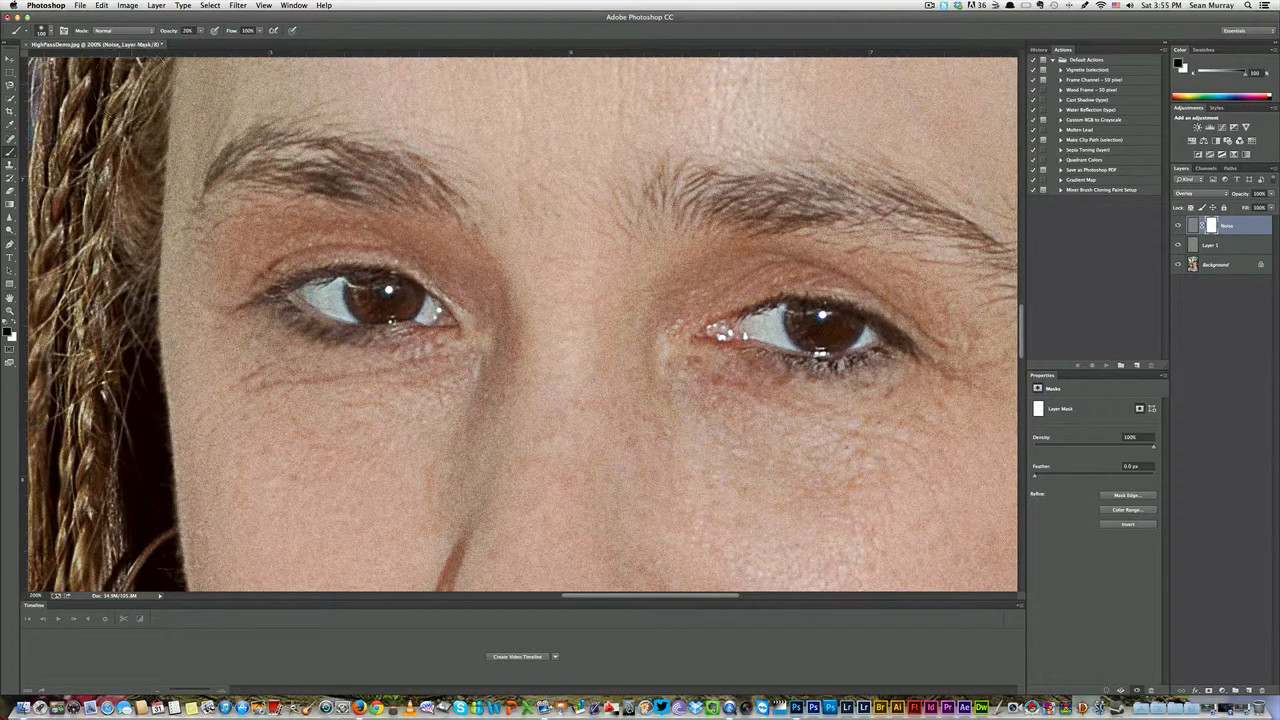
double_click(10, 298)
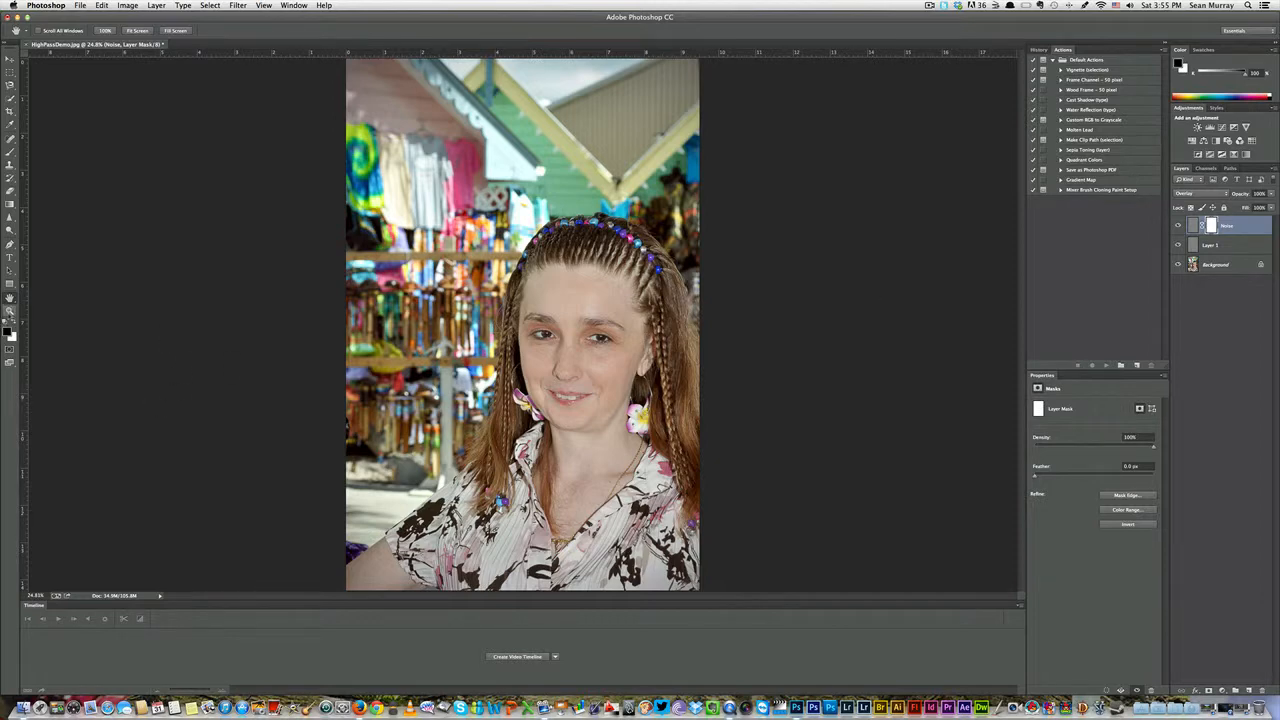
click(10, 310)
drag(458, 372, 578, 412)
click(578, 412)
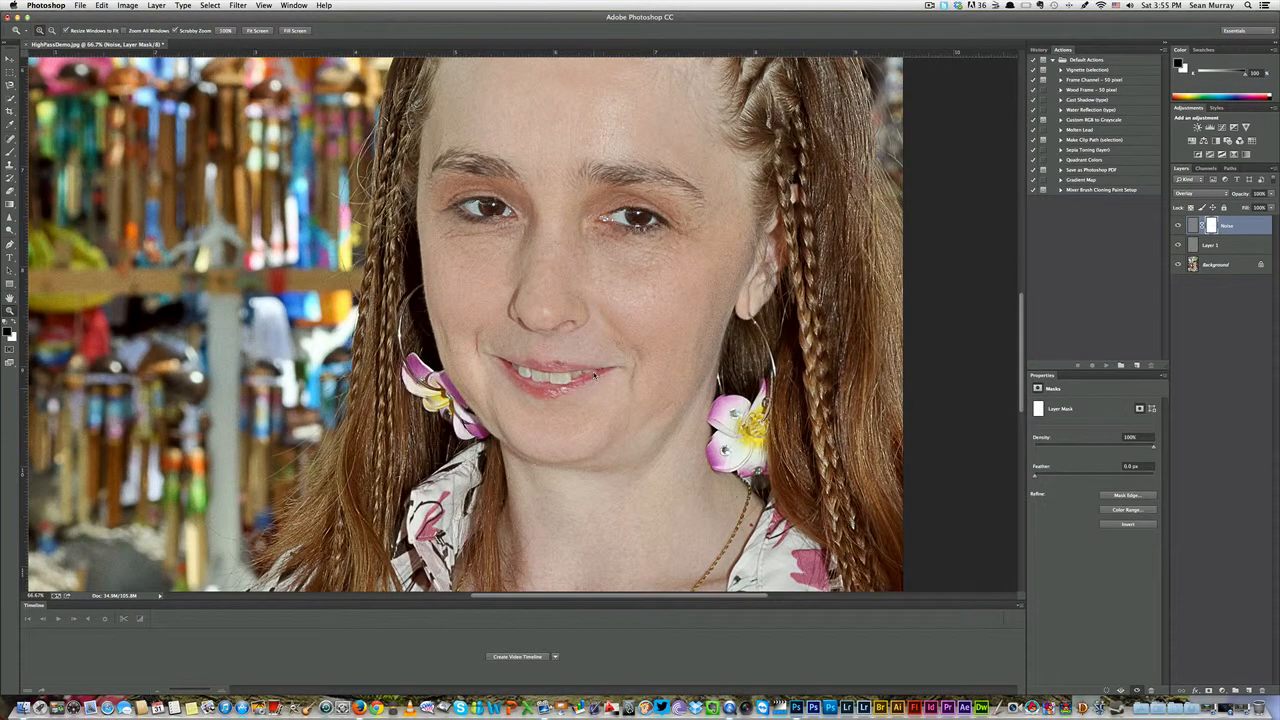
click(594, 375)
scroll(628, 369, up, 5)
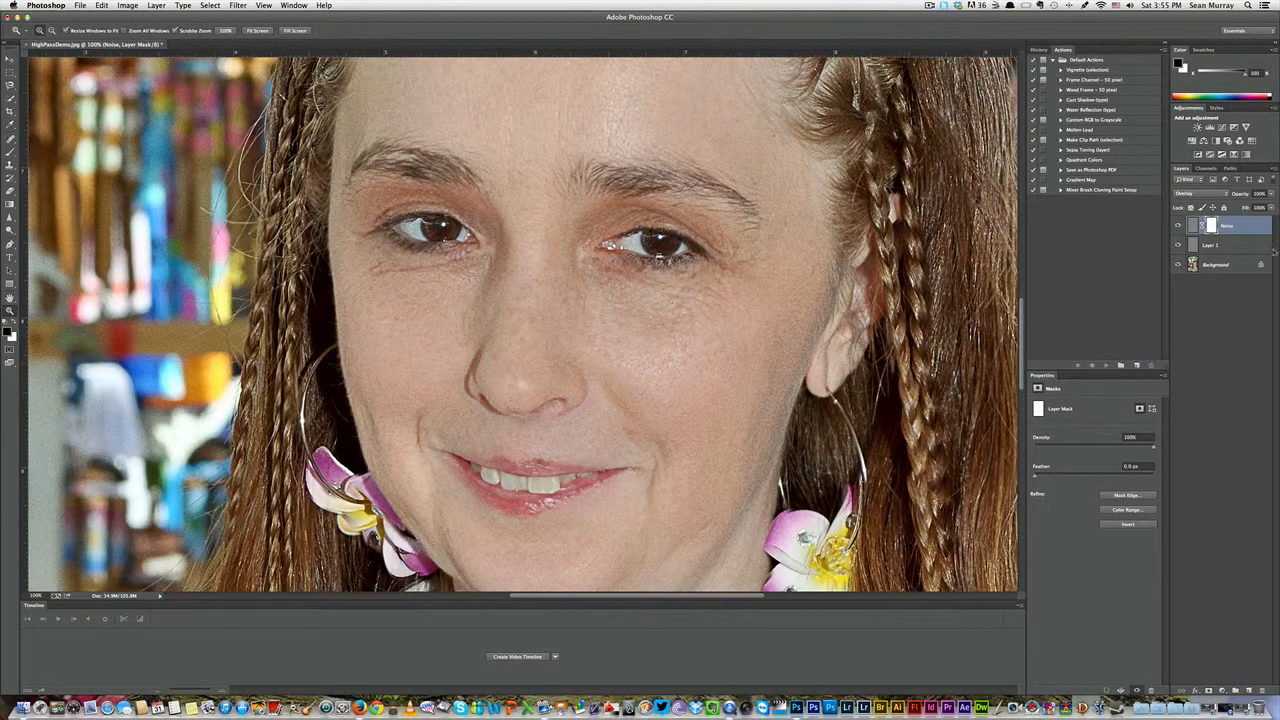
click(1178, 245)
click(1178, 226)
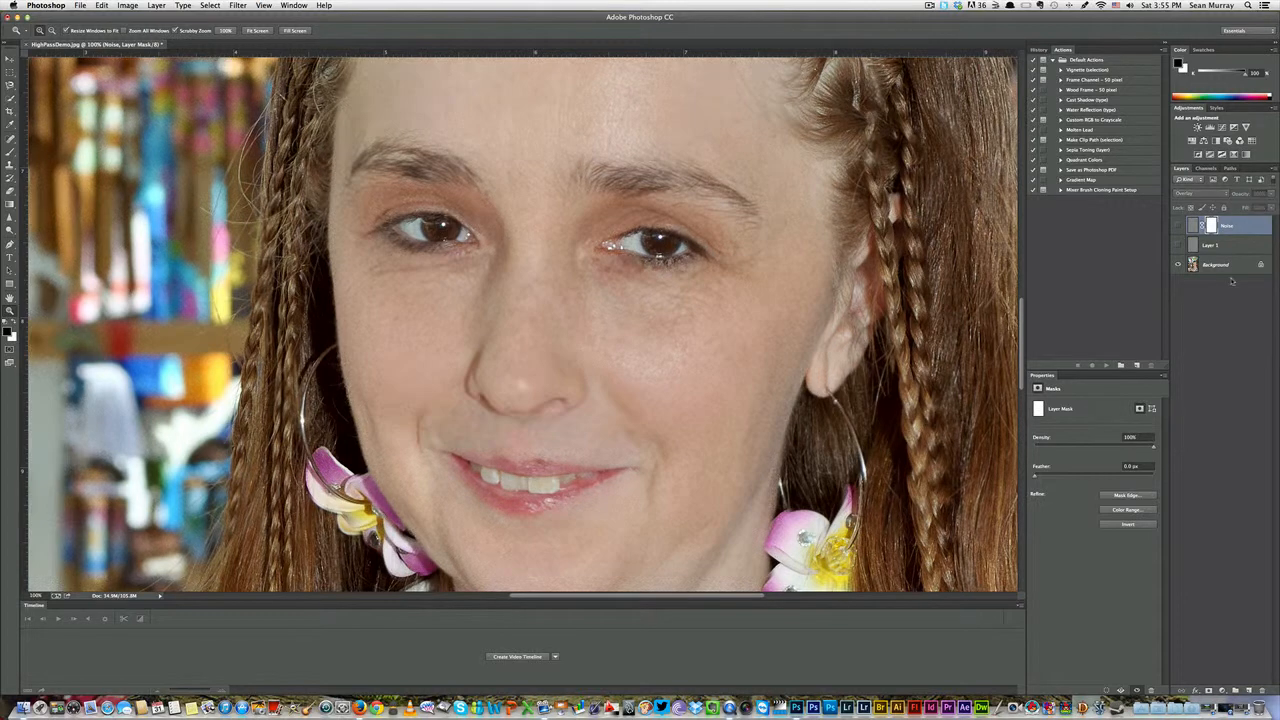
Step: Show Layer 1 and the Noise layer again one after the other, toggling each to compare its effect on the face
click(1178, 246)
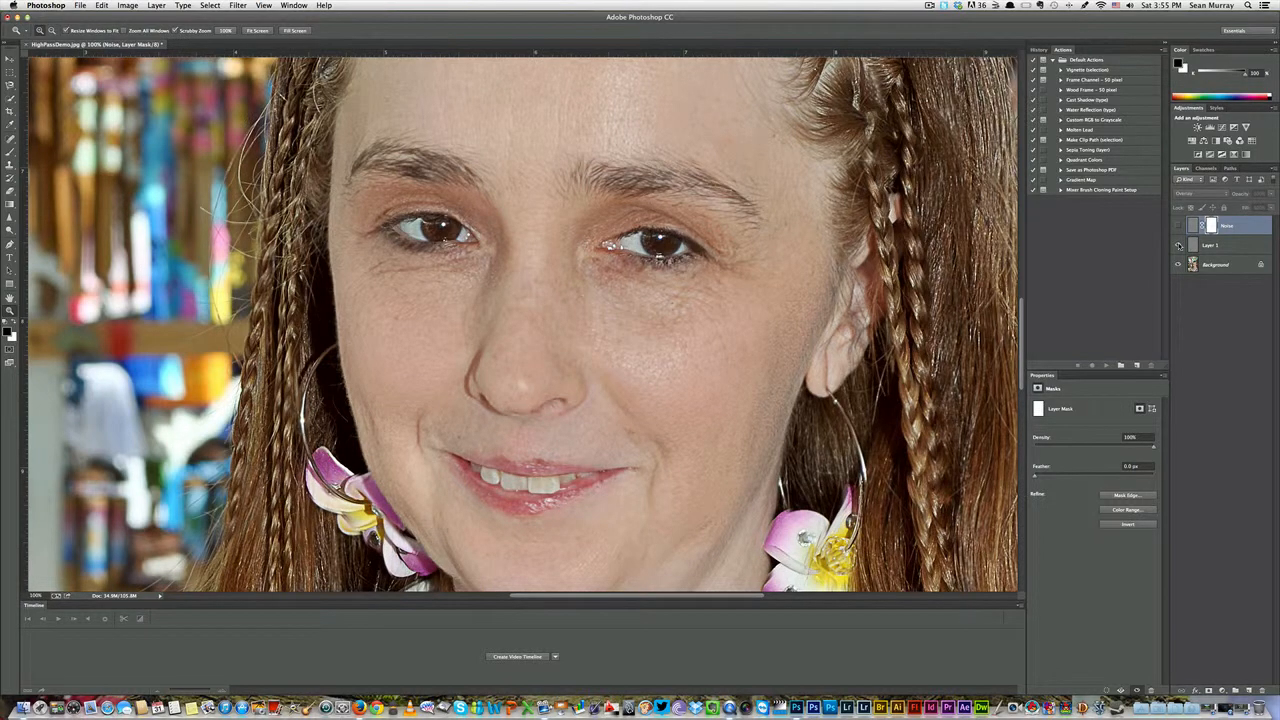
click(1178, 245)
click(1178, 245)
click(1178, 226)
click(1178, 226)
click(1178, 226)
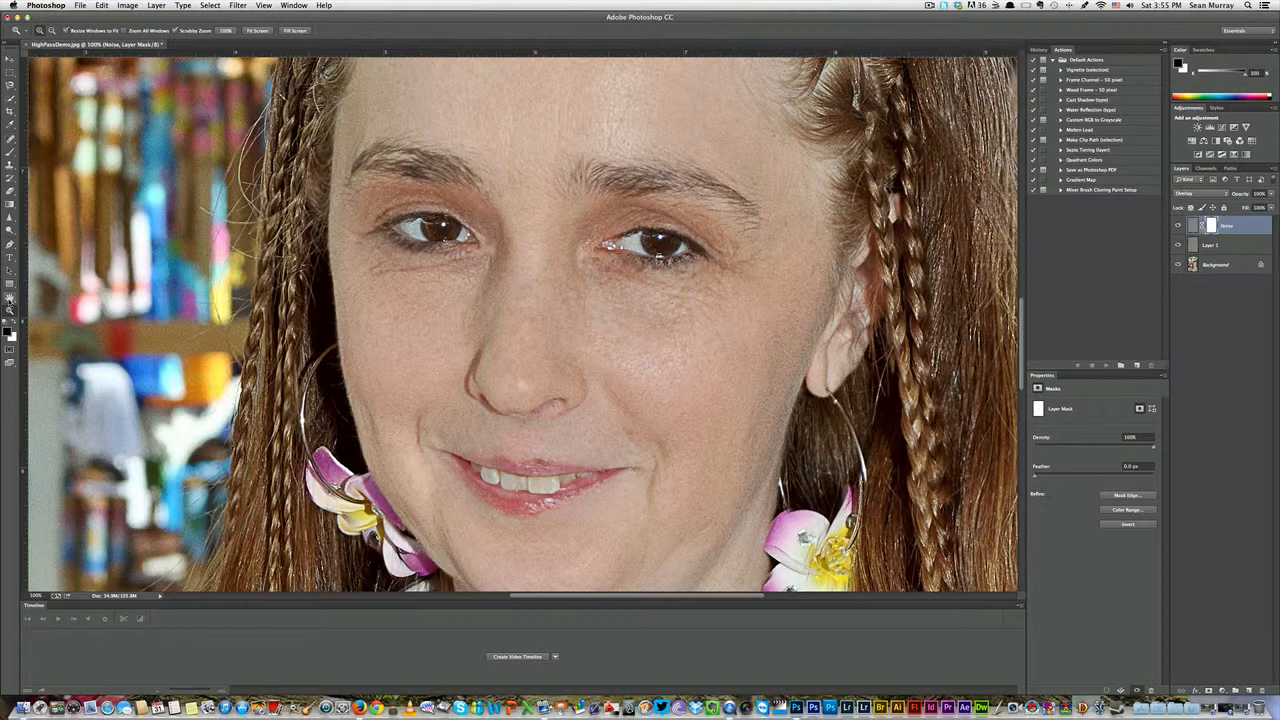
Step: Look over the portrait at 100% zoom and fit the whole image in the window
scroll(286, 355, down, 10)
scroll(286, 355, up, 15)
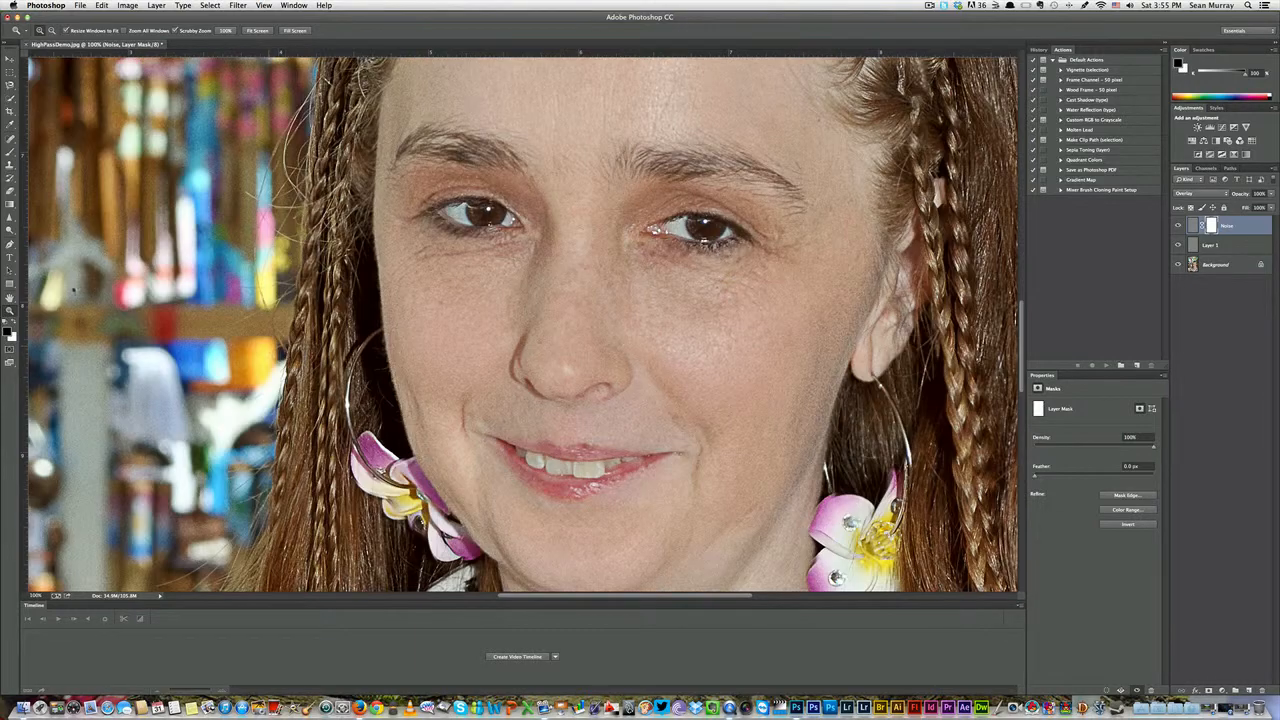
double_click(10, 298)
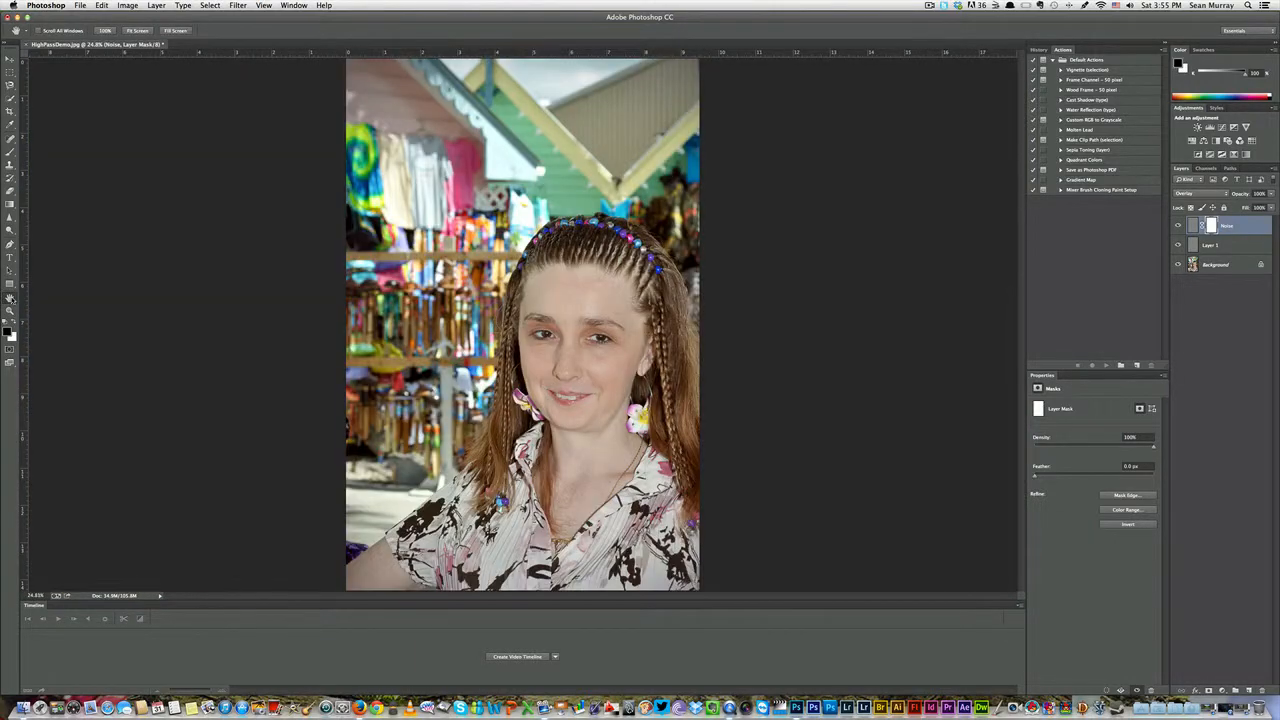